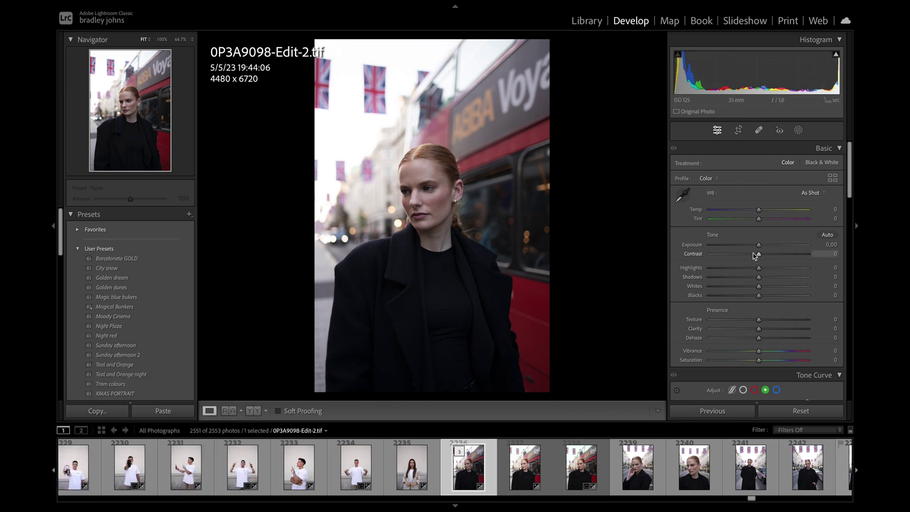
Adjust the portrait's tone by setting exposure to +0.10, highlights to −62 and blacks to −3.
drag(760, 247, 759, 247)
scroll(763, 251, down, 1)
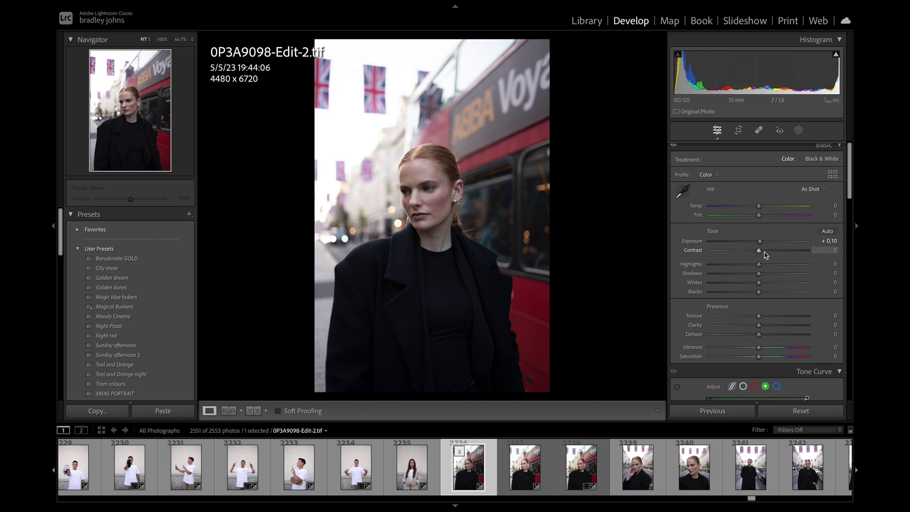
drag(759, 265, 731, 270)
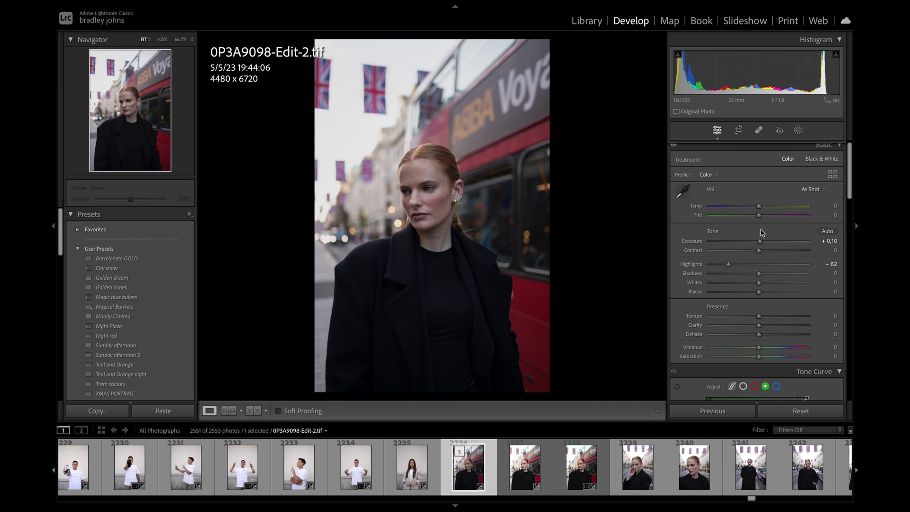
scroll(758, 251, down, 1)
drag(758, 283, 756, 282)
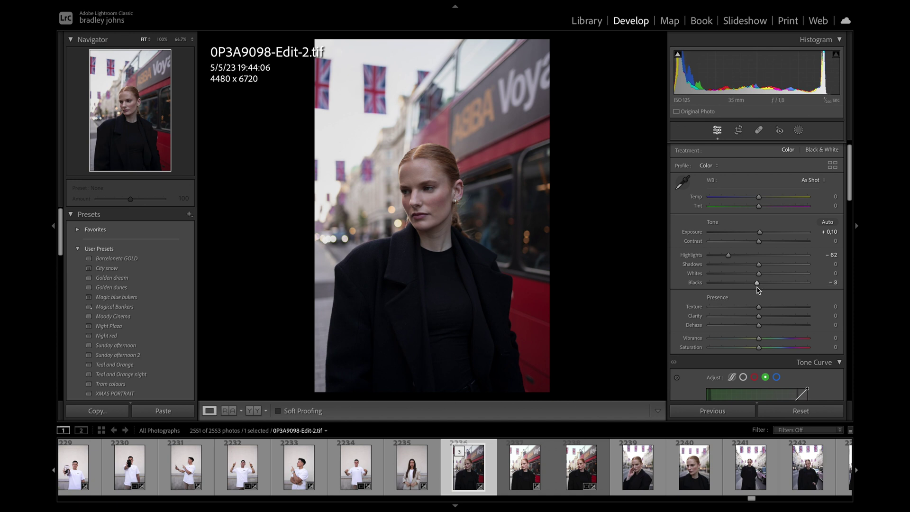
Set the photo's saturation to +10 and its clarity to +7.
scroll(758, 291, down, 2)
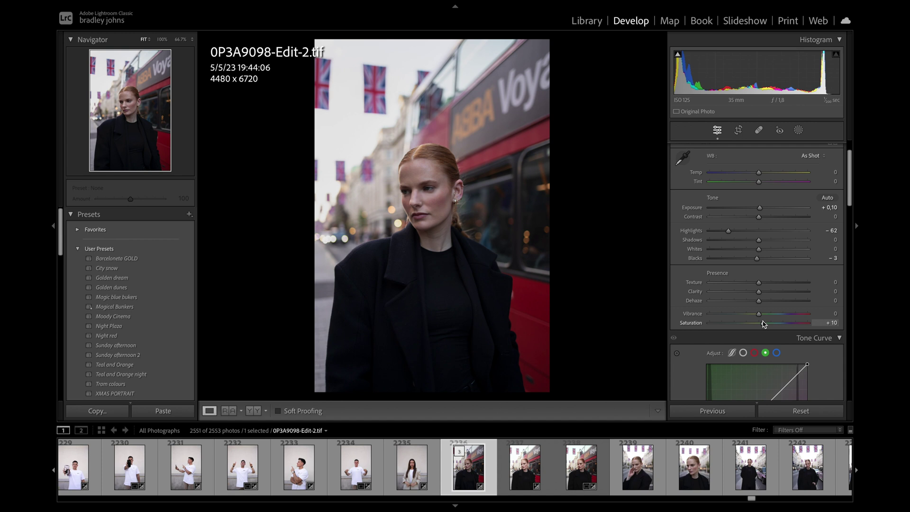
scroll(777, 303, down, 2)
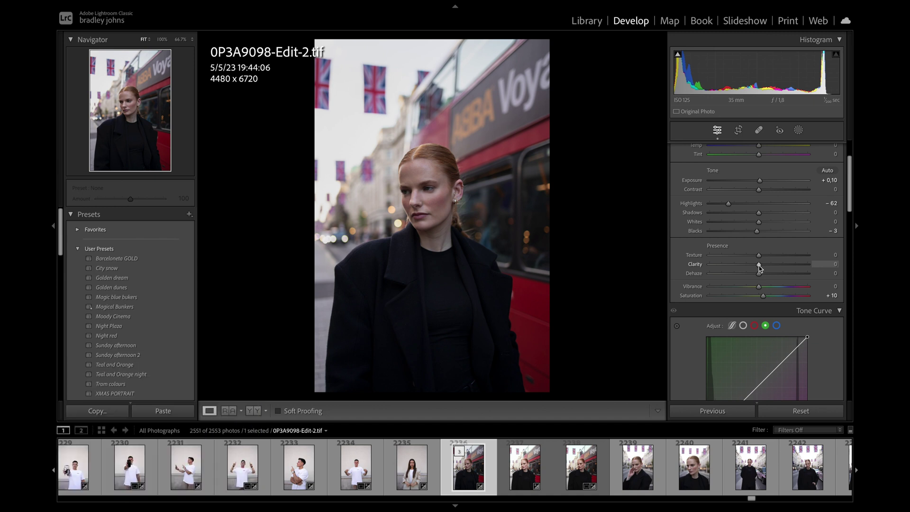
drag(758, 268, 762, 268)
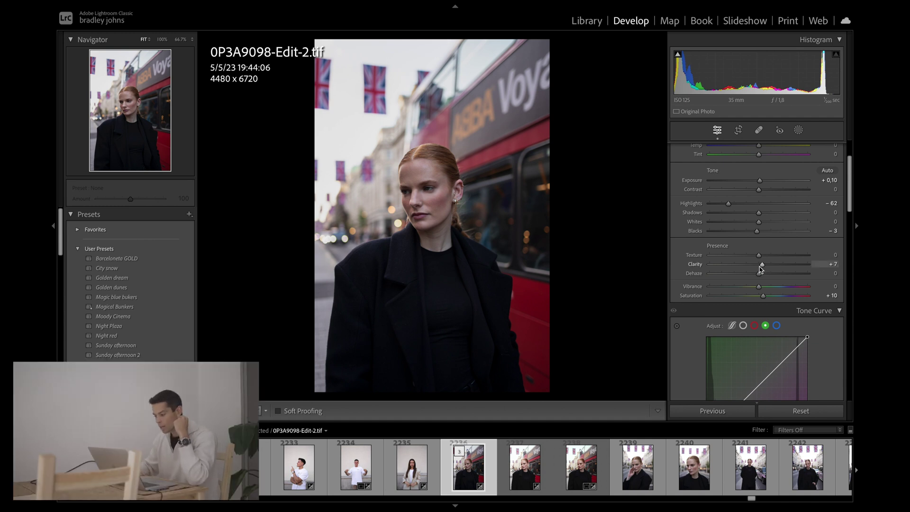
Shape the overall RGB point curve with a highlight point at input 190, output 195, a midtone anchor, and a shadow point at input 46, output 45.
scroll(685, 322, down, 1)
click(742, 314)
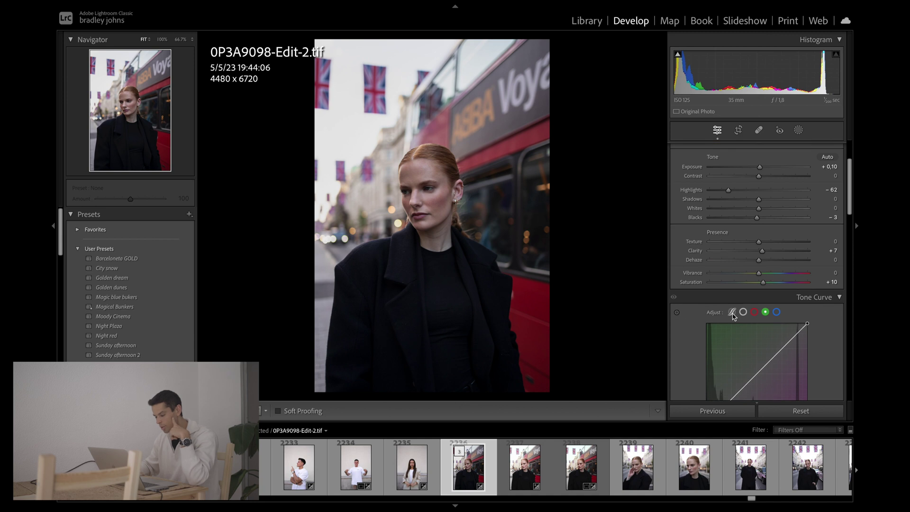
scroll(737, 311, down, 3)
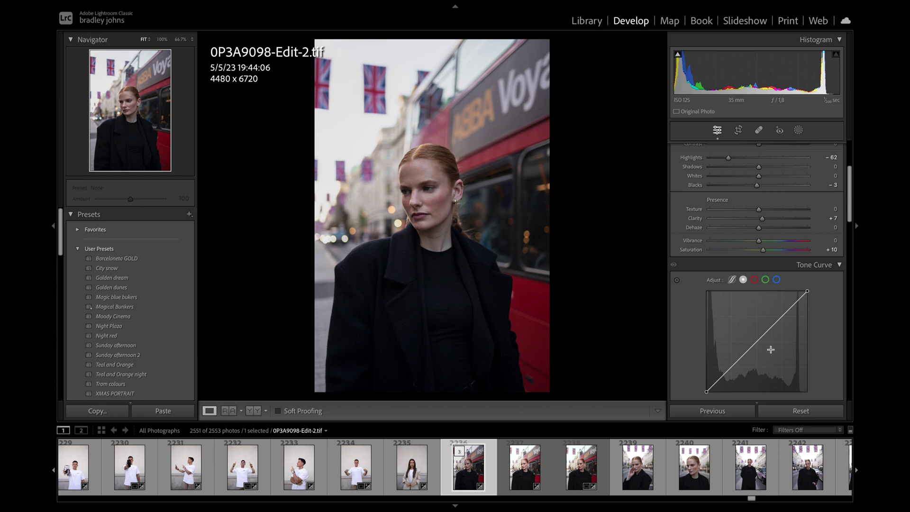
scroll(770, 349, down, 1)
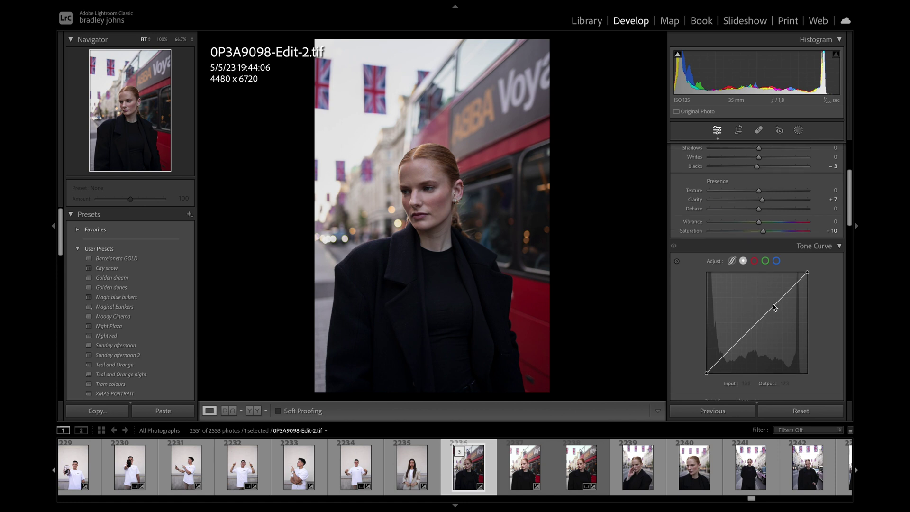
click(772, 305)
drag(772, 305, 782, 298)
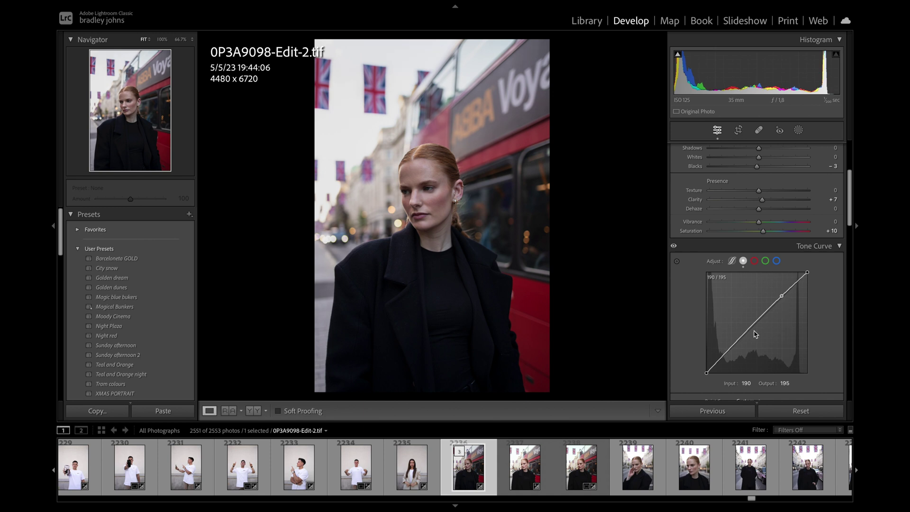
drag(748, 330, 724, 355)
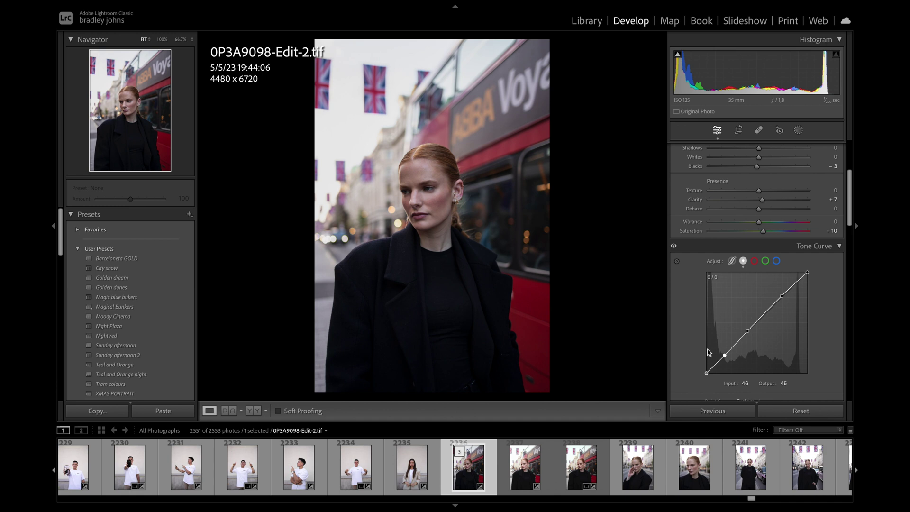
On the red channel curve, lower the white endpoint to output 251 and add an anchor point in the midtones.
click(754, 261)
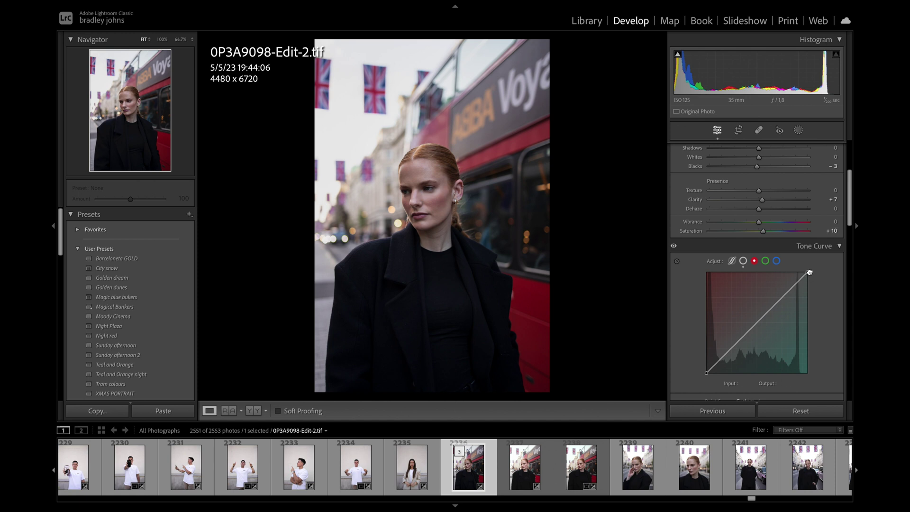
scroll(811, 273, up, 1)
drag(808, 277, 809, 277)
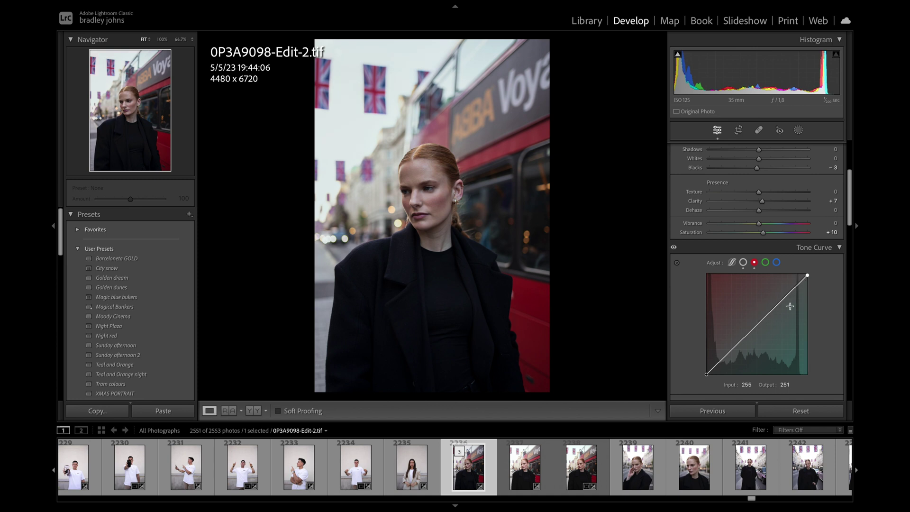
click(768, 315)
drag(768, 314, 762, 318)
On the green channel curve, move the white endpoint to input 251 and place a lower point at input 78, output 79.
click(764, 262)
drag(807, 269, 806, 269)
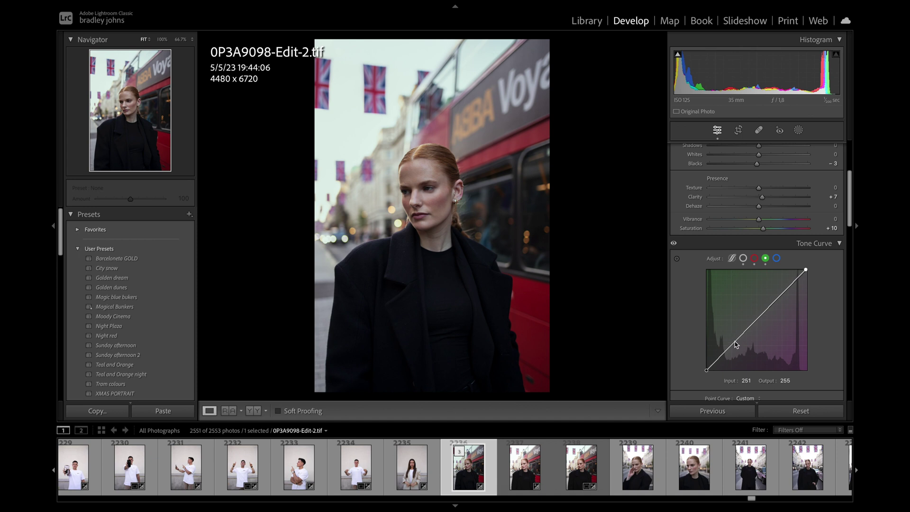
drag(733, 347, 730, 349)
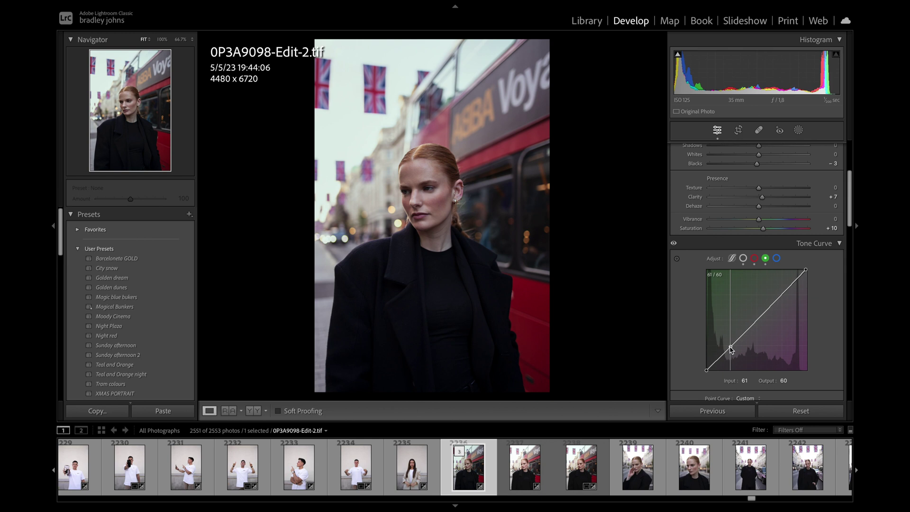
drag(730, 349, 730, 350)
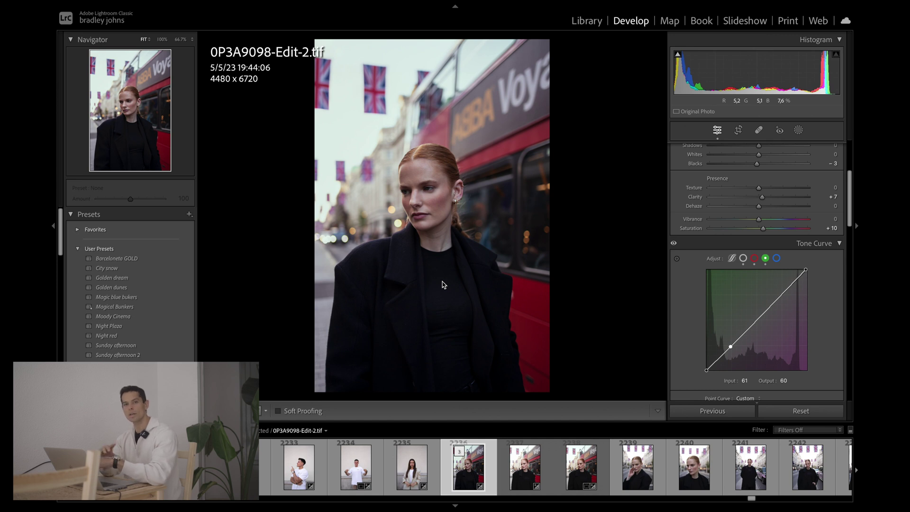
key(y)
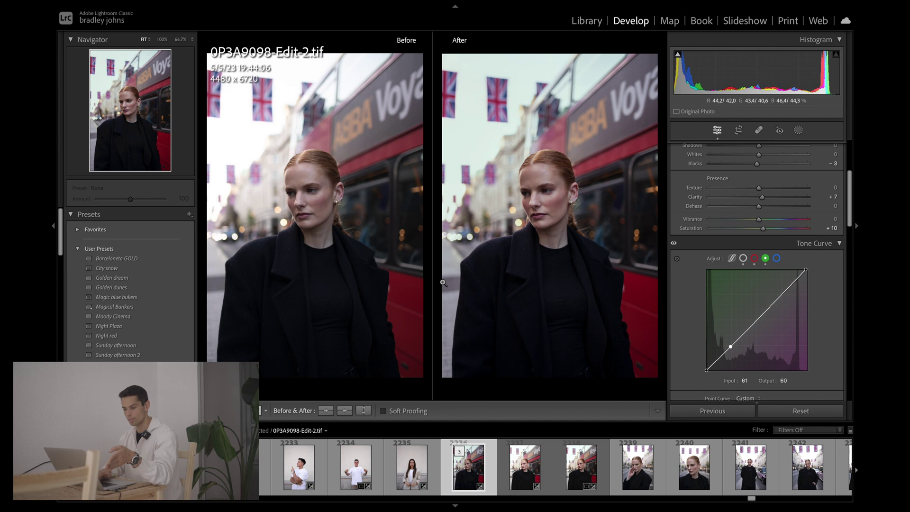
key(y)
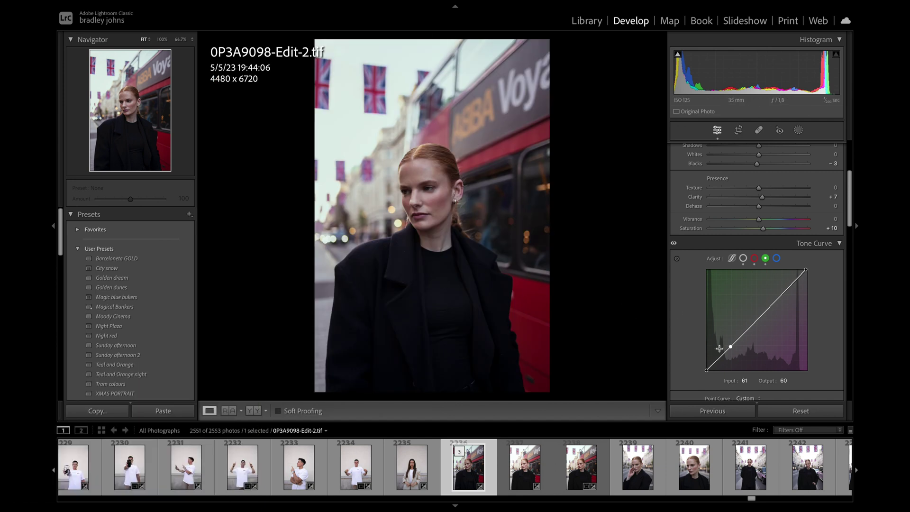
drag(730, 346, 737, 340)
Nudge the orange color adjustments up slightly in HSL/Color, including the orange luminance.
scroll(757, 316, down, 2)
scroll(757, 317, down, 3)
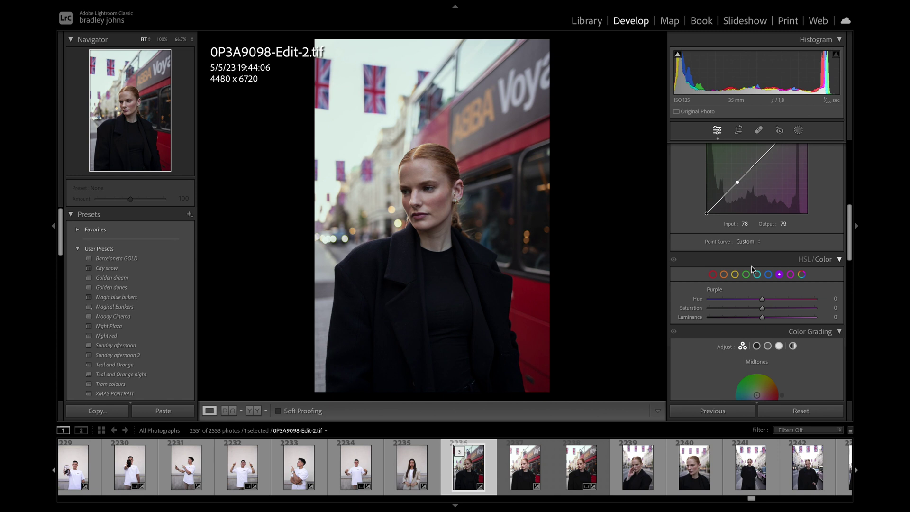
scroll(751, 268, down, 1)
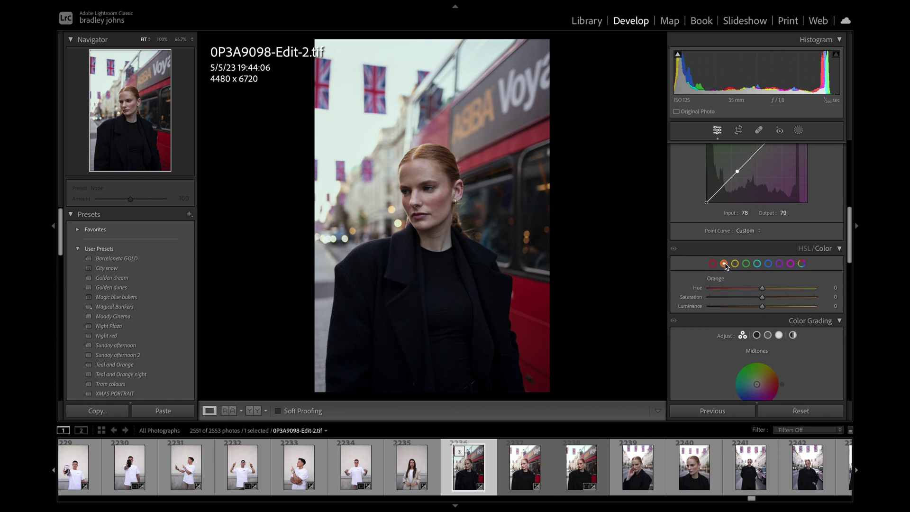
key(Up)
key(Up)
click(835, 306)
key(Up)
key(Up)
key(Up)
key(Return)
Shift the yellow hue slightly down and the green hue further down, and set the blue hue to −31.
click(735, 263)
drag(762, 290, 756, 291)
click(746, 264)
drag(762, 287, 730, 291)
click(768, 264)
drag(761, 288, 744, 289)
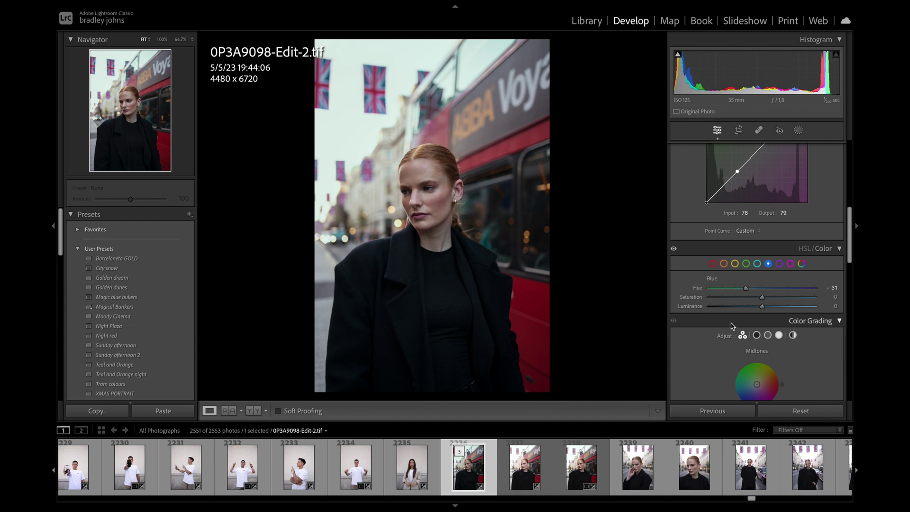
Reduce the saturation of the purples and set the magenta saturation to −17.
click(779, 263)
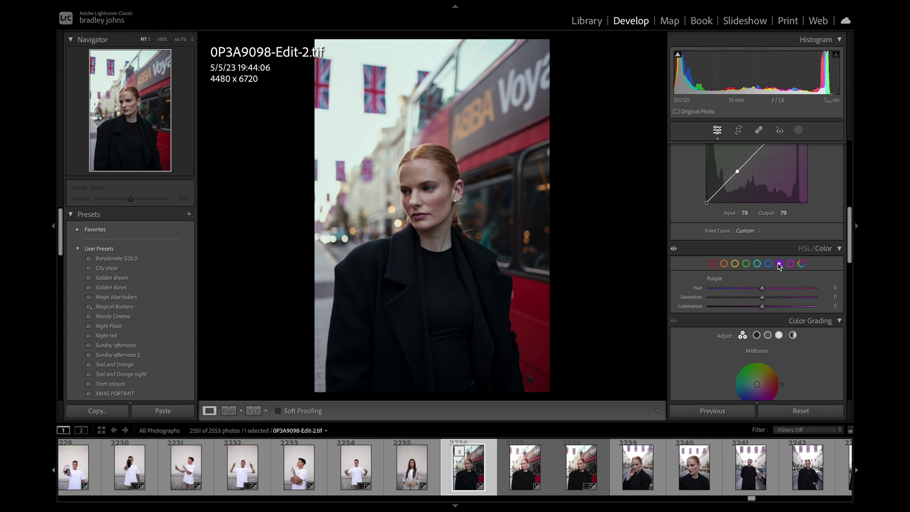
drag(763, 299, 739, 300)
drag(762, 298, 756, 301)
Color grade the midtones to about hue 64, saturation 9, the highlights to hue 35, saturation 11, and the shadows to hue 32, saturation 10.
scroll(755, 303, down, 3)
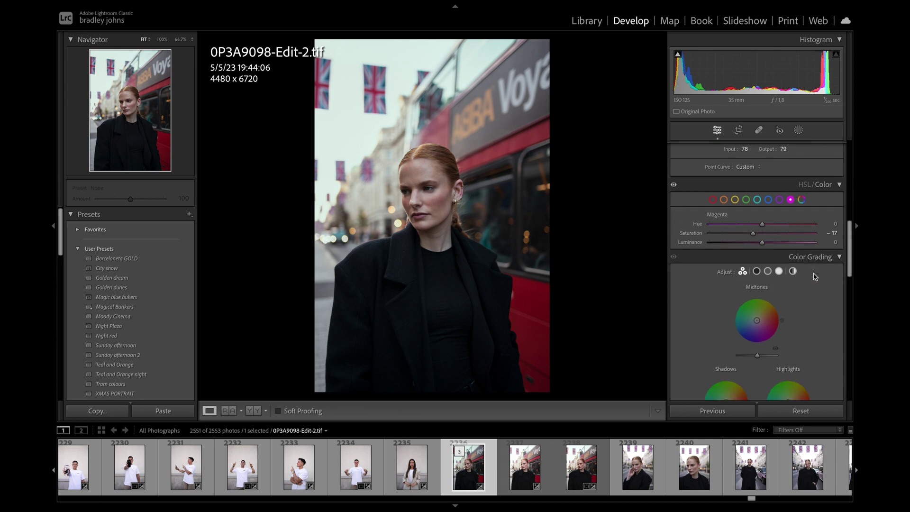
scroll(815, 277, down, 1)
drag(777, 289, 769, 256)
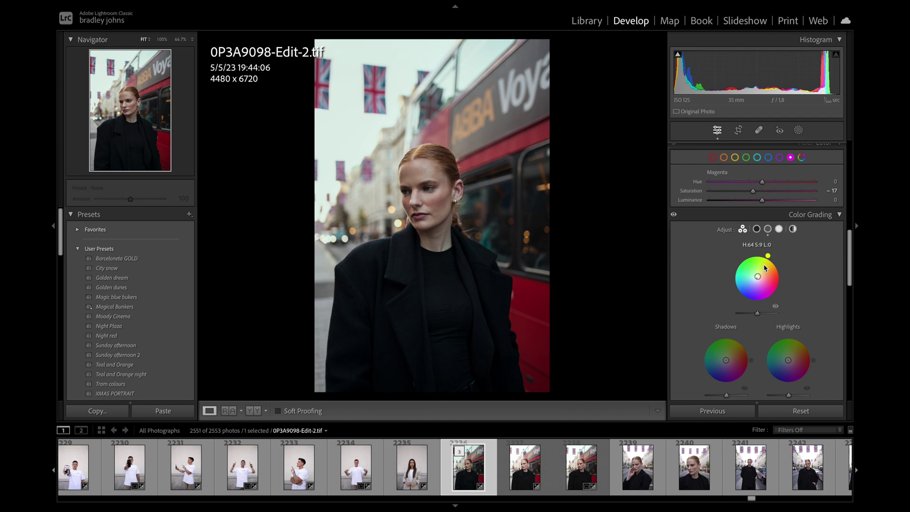
drag(757, 277, 756, 277)
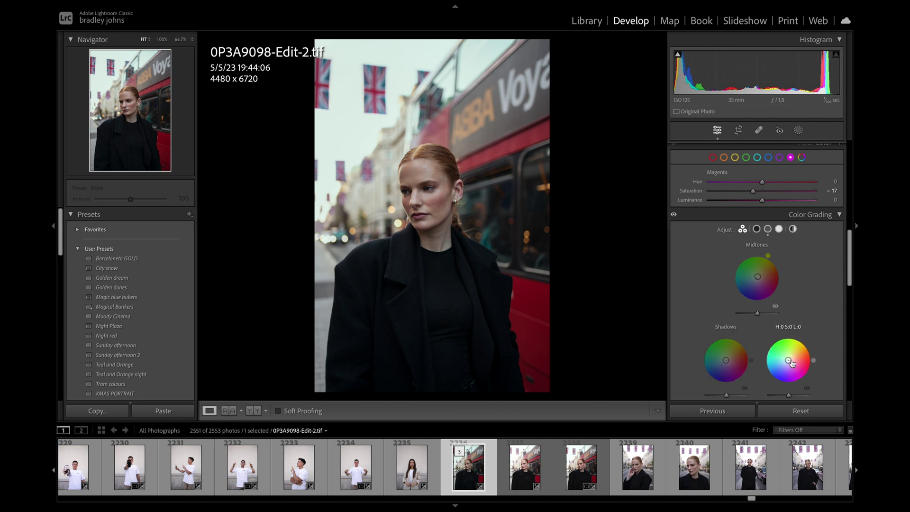
drag(788, 360, 790, 358)
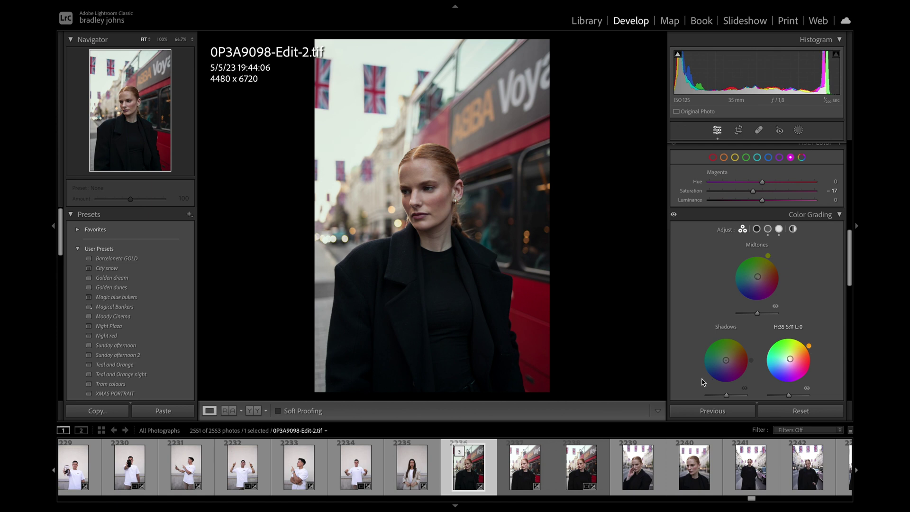
drag(725, 360, 748, 348)
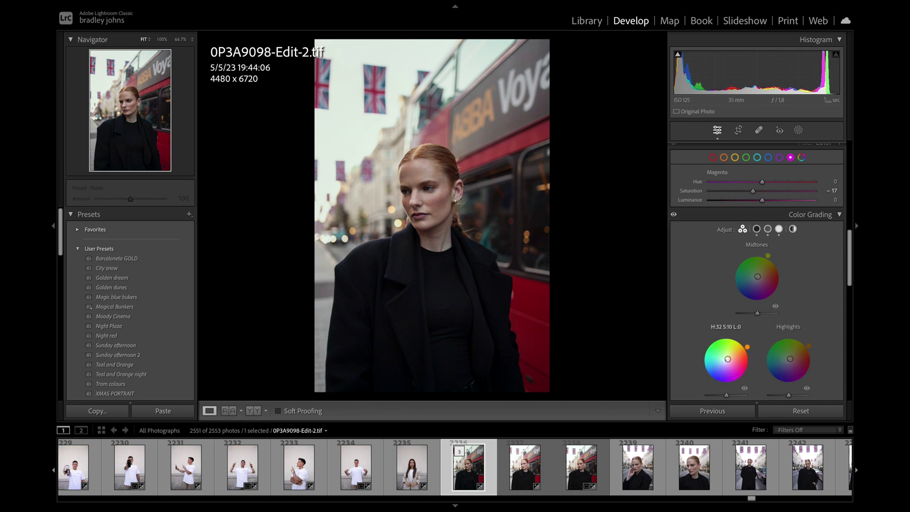
Compare the photo before and after the edits, and slightly weaken the orange tint in the shadows grading.
scroll(764, 310, down, 4)
key(y)
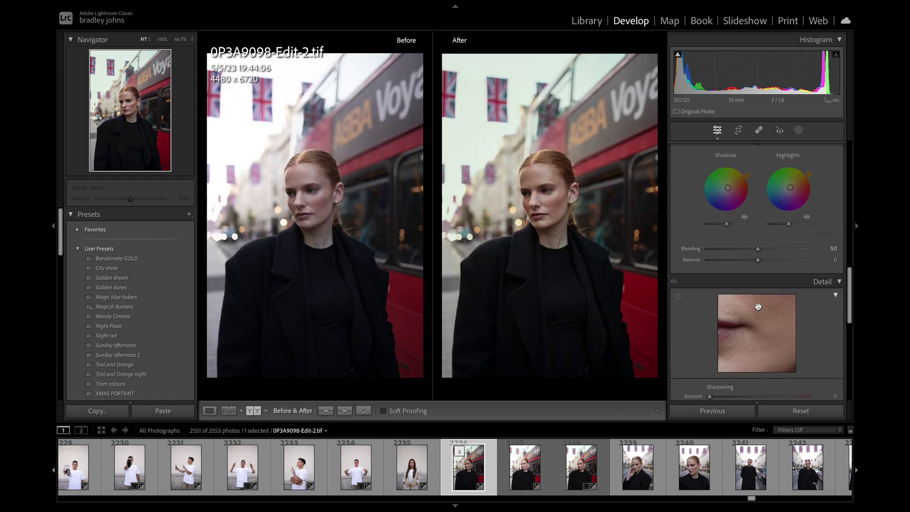
key(y)
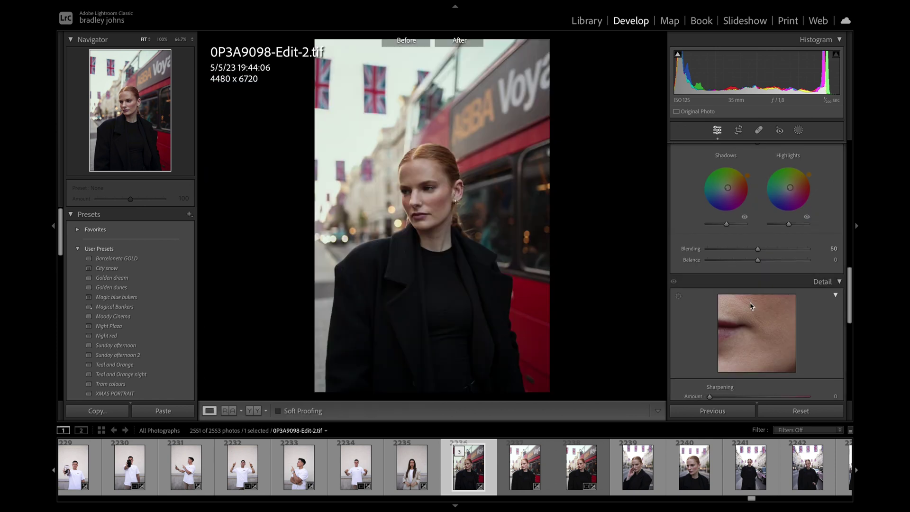
key(y)
key(y)
scroll(751, 299, up, 4)
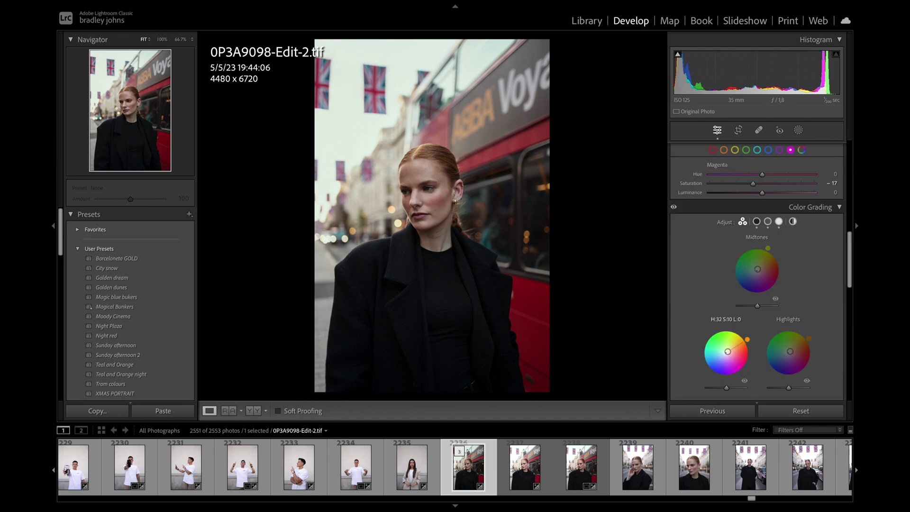
drag(728, 350, 727, 352)
Add an upper-midtone point to the green channel curve at input 157, output 156, and compare the result with the original photo.
scroll(849, 231, up, 5)
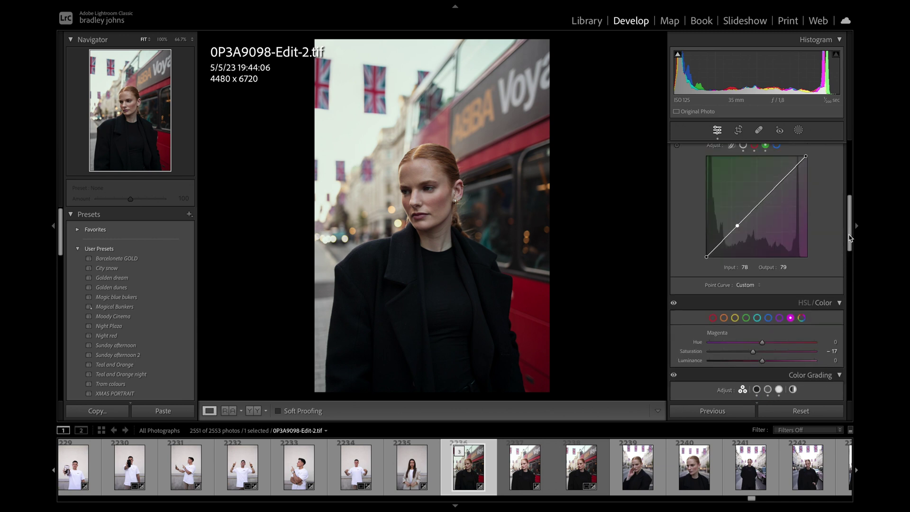
scroll(765, 254, down, 1)
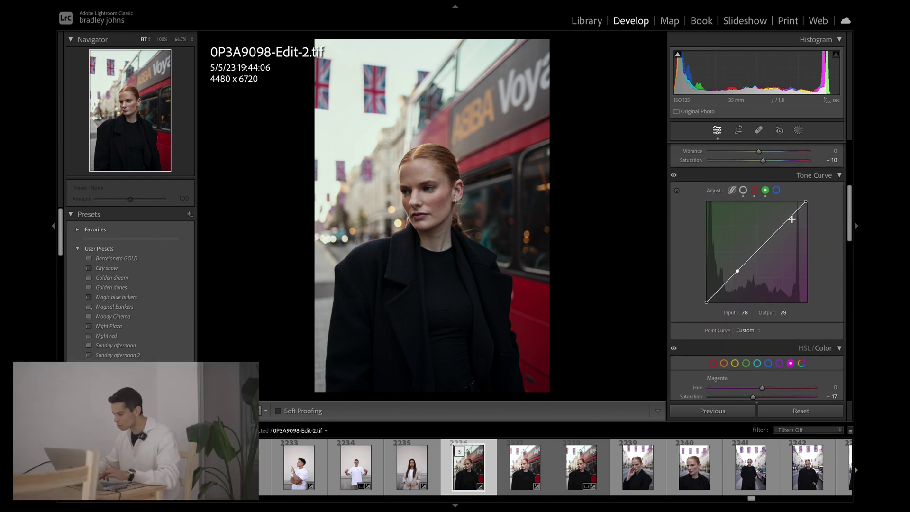
click(770, 240)
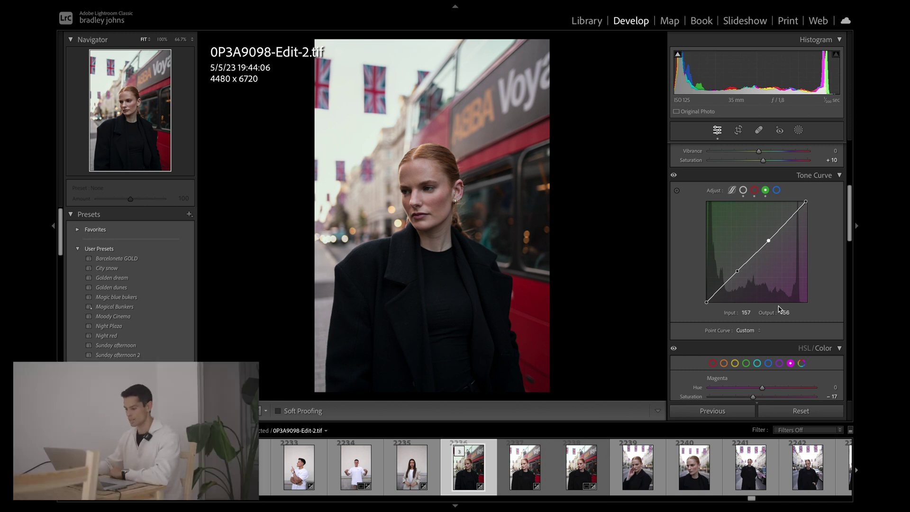
key(y)
key(y)
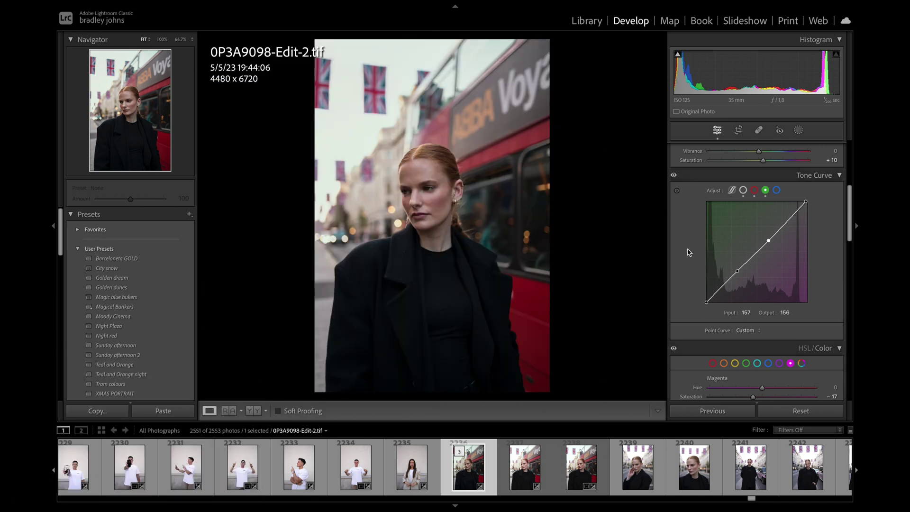
scroll(741, 294, down, 15)
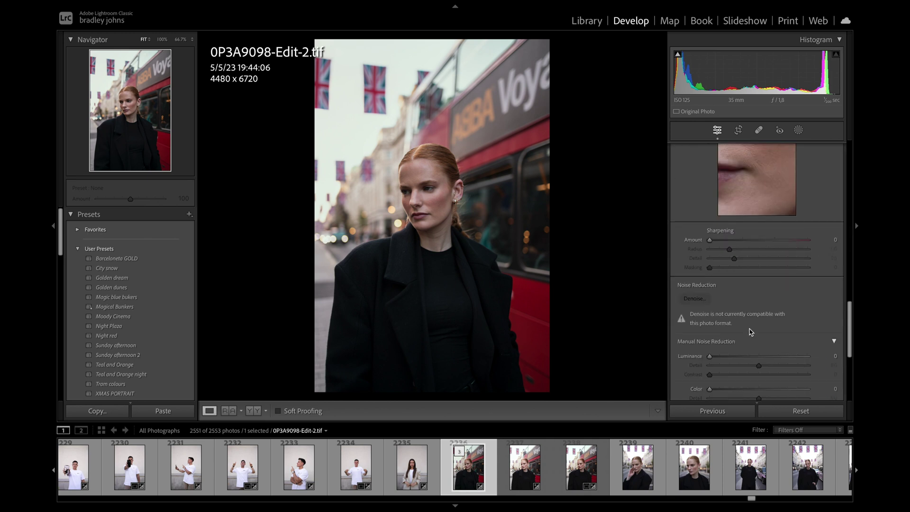
Add film grain with an amount of 5 and compare the photo before and after the edits.
scroll(747, 330, down, 6)
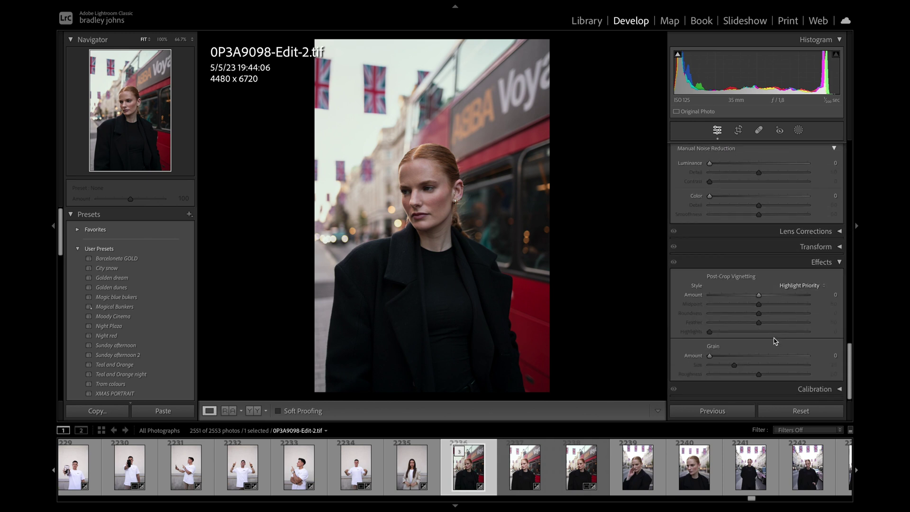
drag(709, 356, 713, 356)
key(y)
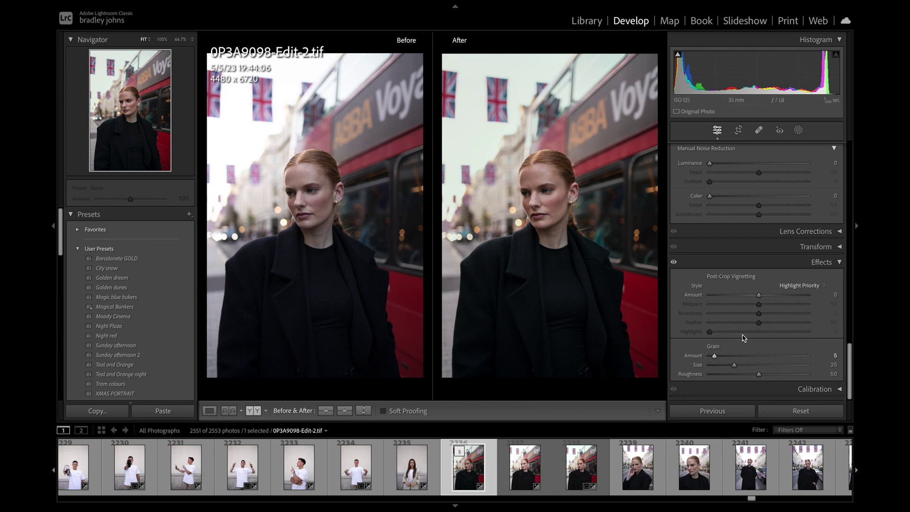
key(y)
key(y)
key(y)
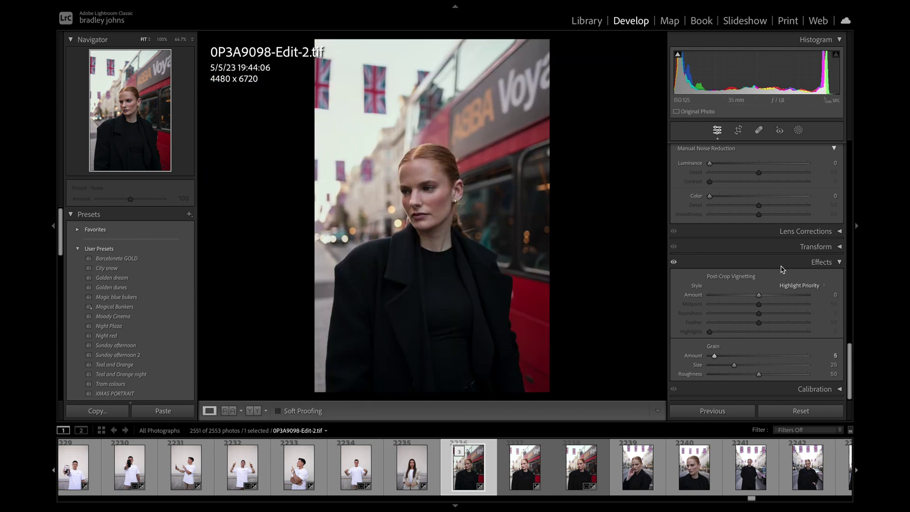
Delete Mask 4, the existing brush mask over the bus beside the woman.
scroll(801, 265, up, 5)
scroll(801, 265, up, 3)
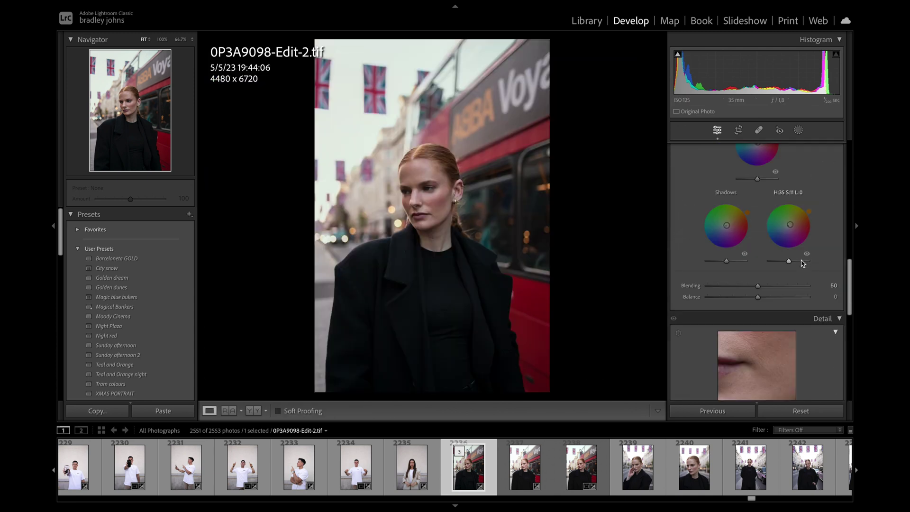
scroll(794, 259, up, 3)
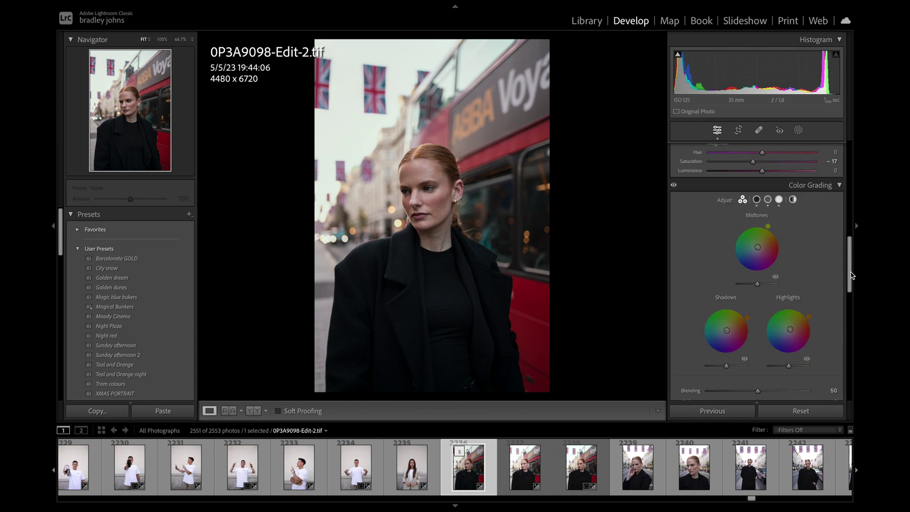
scroll(852, 276, up, 6)
click(798, 130)
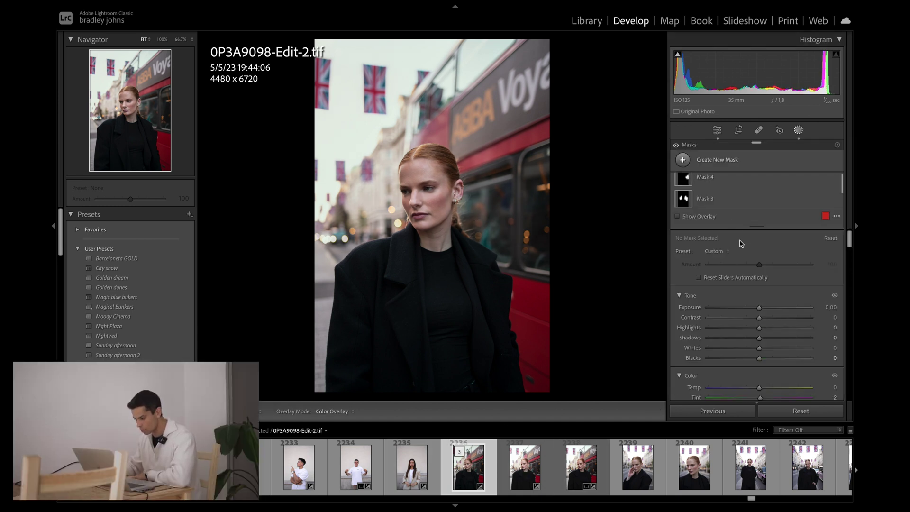
click(702, 178)
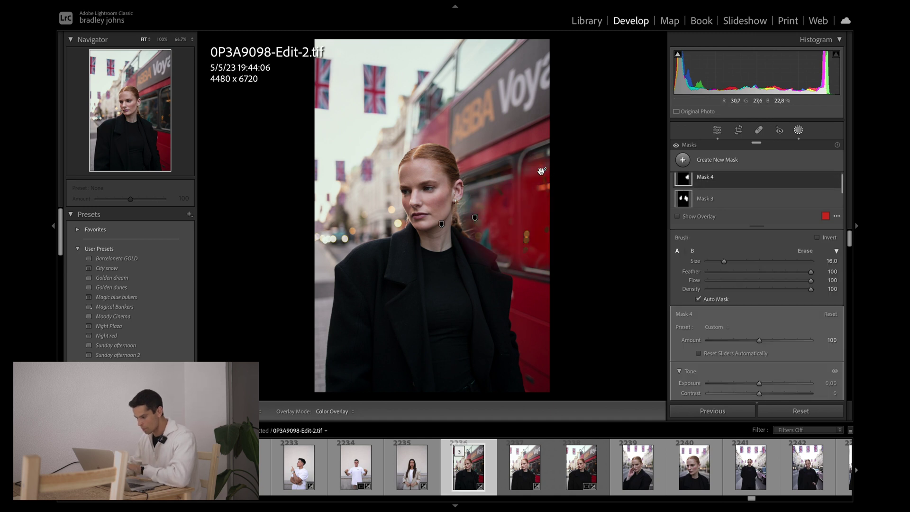
key(Delete)
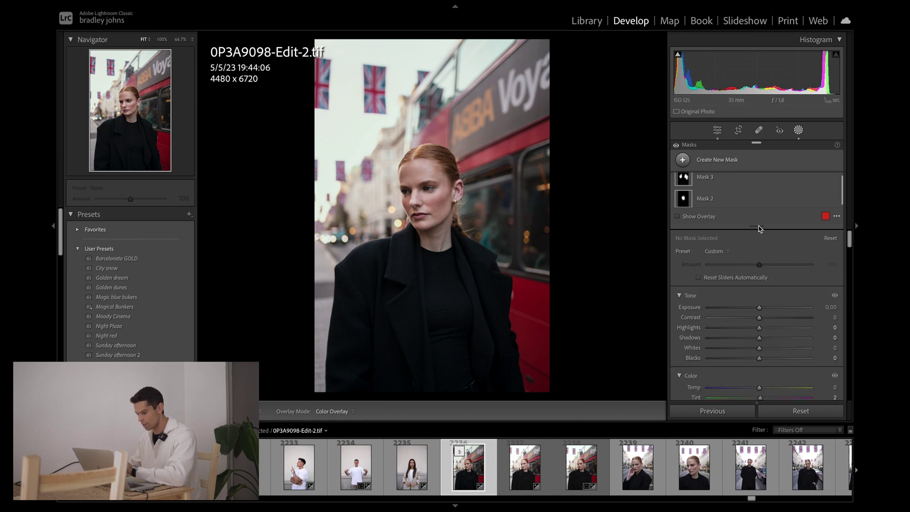
Paint a new size 16 brush mask over the bus windows and raise its exposure to 0.16.
click(798, 130)
click(798, 130)
click(682, 159)
click(726, 248)
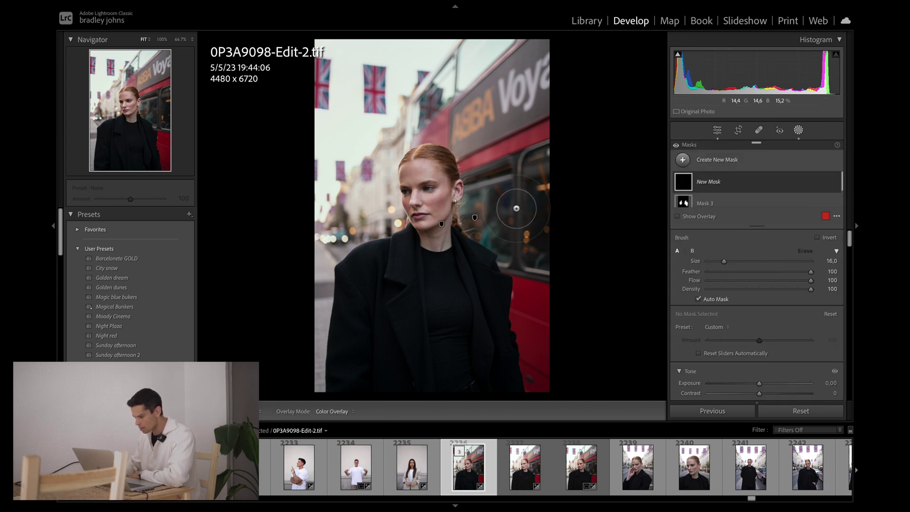
drag(526, 215, 505, 213)
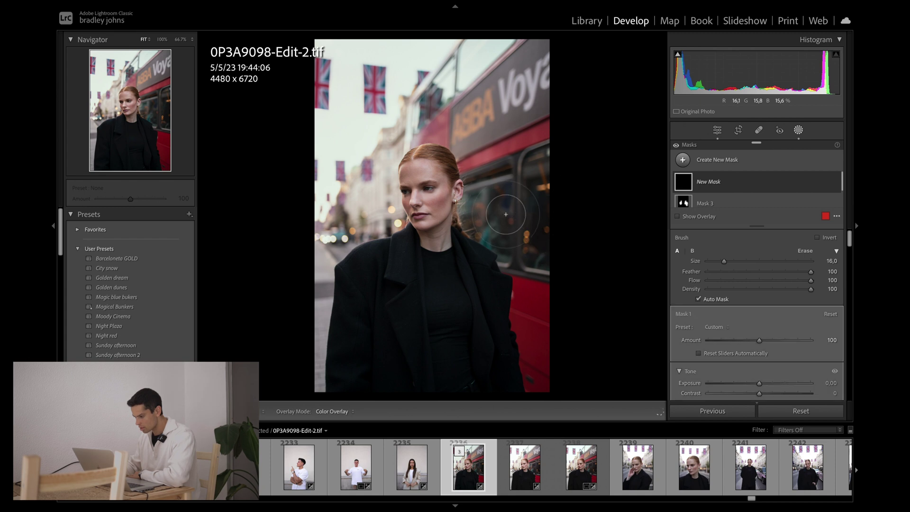
scroll(774, 357, down, 3)
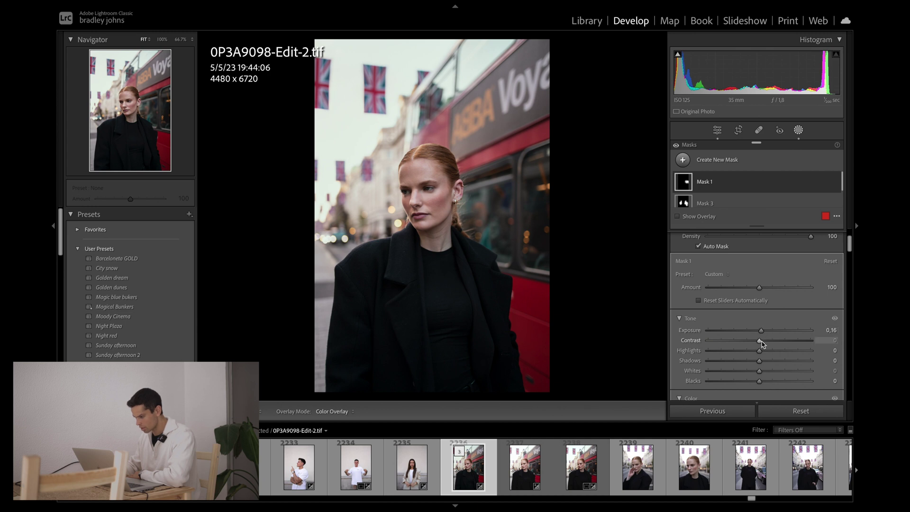
Delete Mask 3, the existing brush mask covering the background on both sides of the woman.
click(798, 130)
click(799, 131)
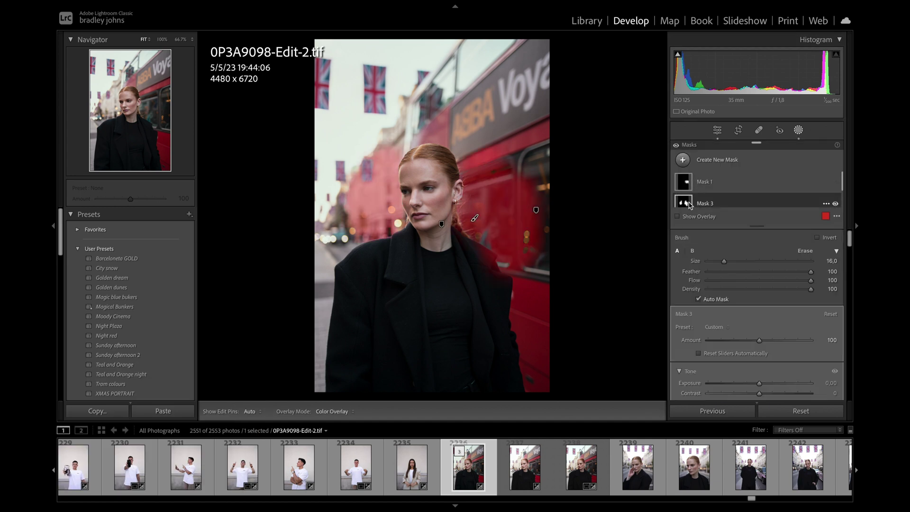
click(798, 131)
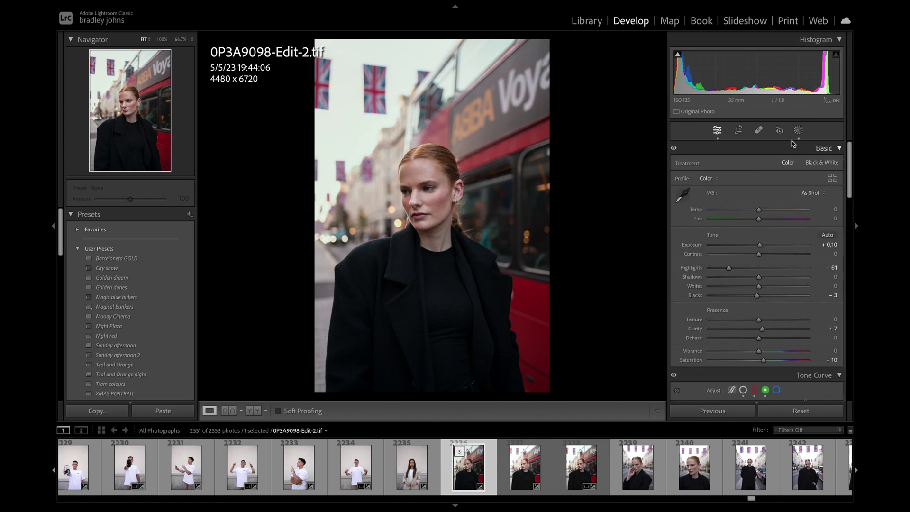
Paint a new brush mask at size 10 over the background on both sides of the woman's head.
click(799, 131)
click(730, 251)
click(730, 250)
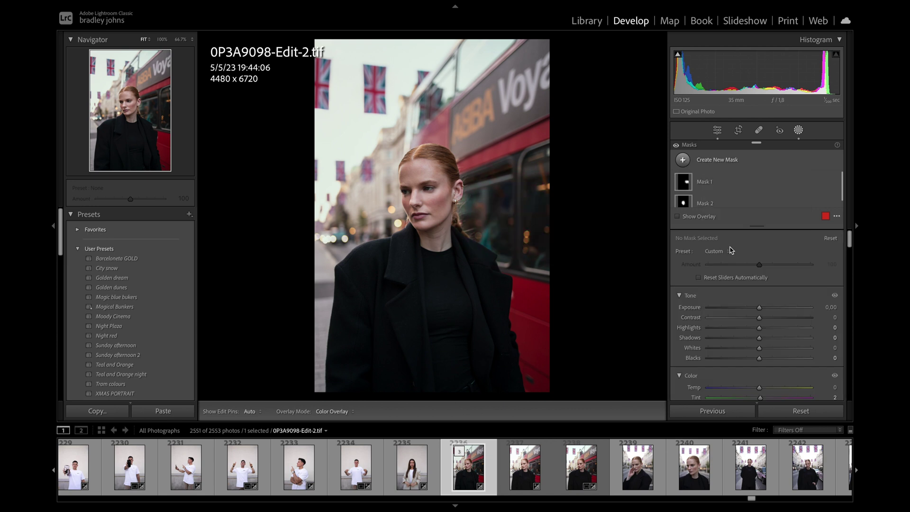
key(k)
key(bracketleft)
drag(485, 223, 478, 216)
key(h)
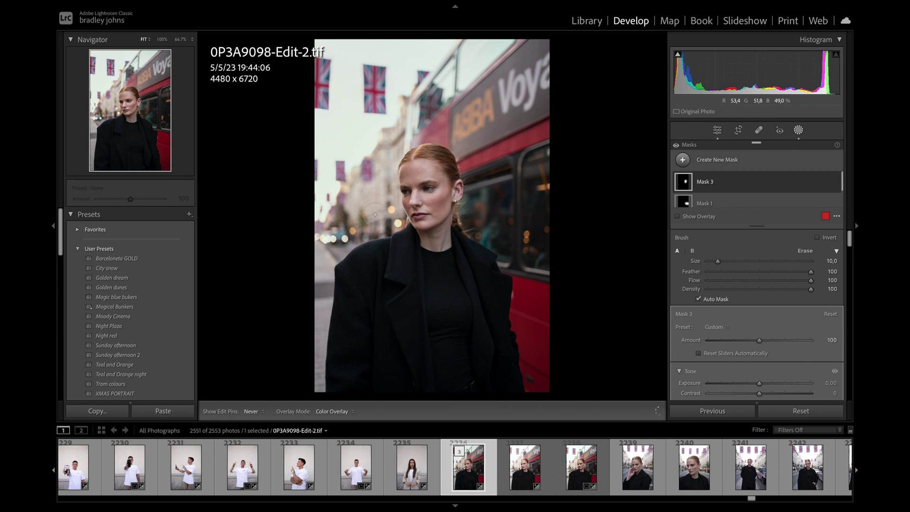
key(h)
Set the dehaze of the new background mask to −14.
scroll(758, 332, down, 2)
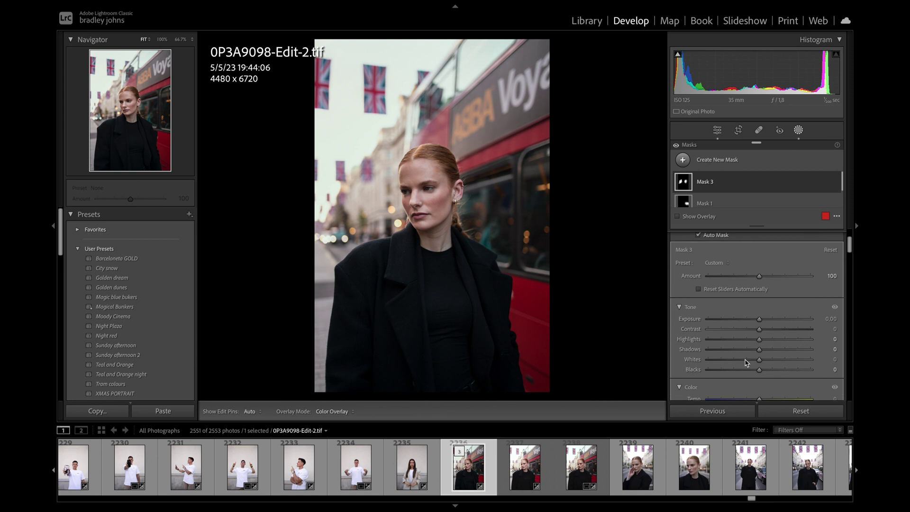
scroll(758, 350, down, 2)
scroll(773, 339, down, 8)
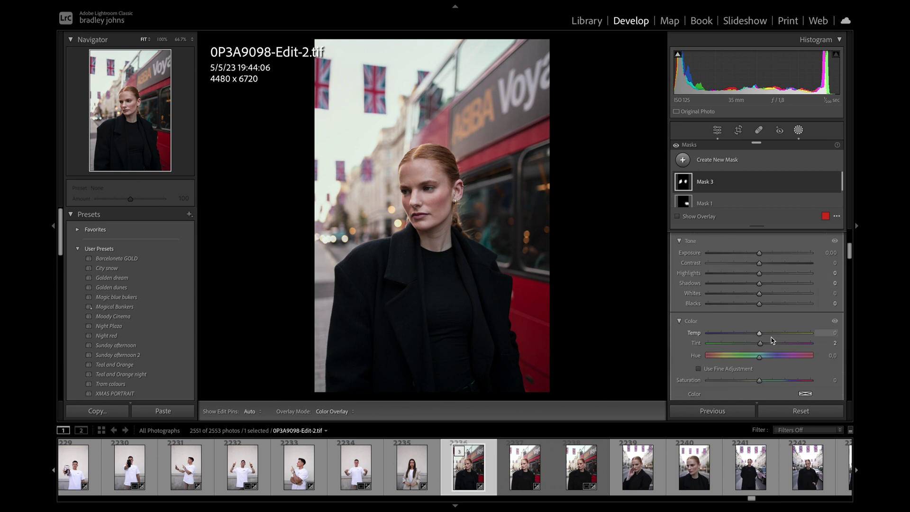
scroll(754, 350, down, 6)
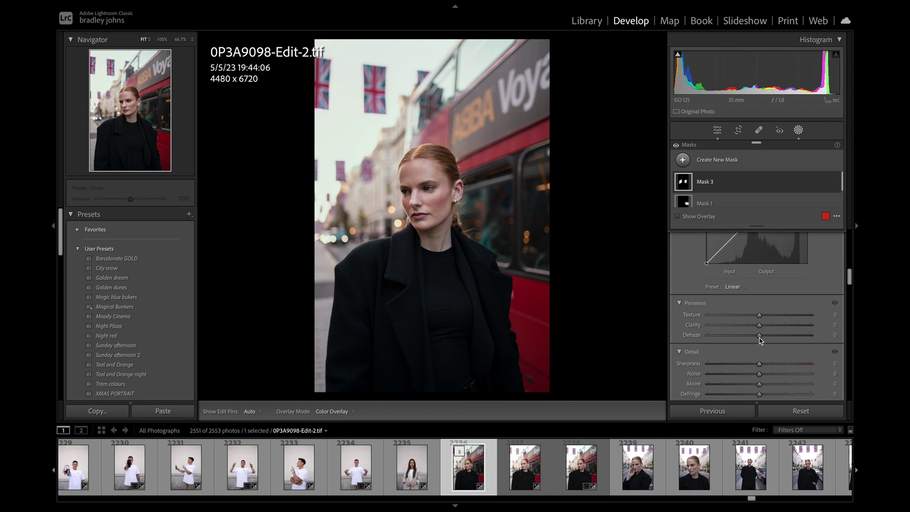
drag(759, 336, 753, 338)
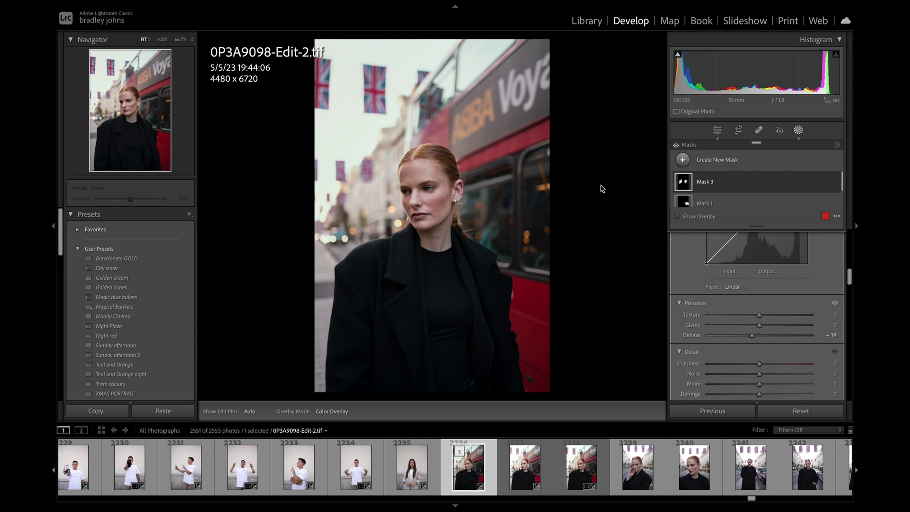
Create a people mask on the woman's face and soften it with texture at −32.
click(717, 130)
scroll(691, 189, up, 10)
click(798, 130)
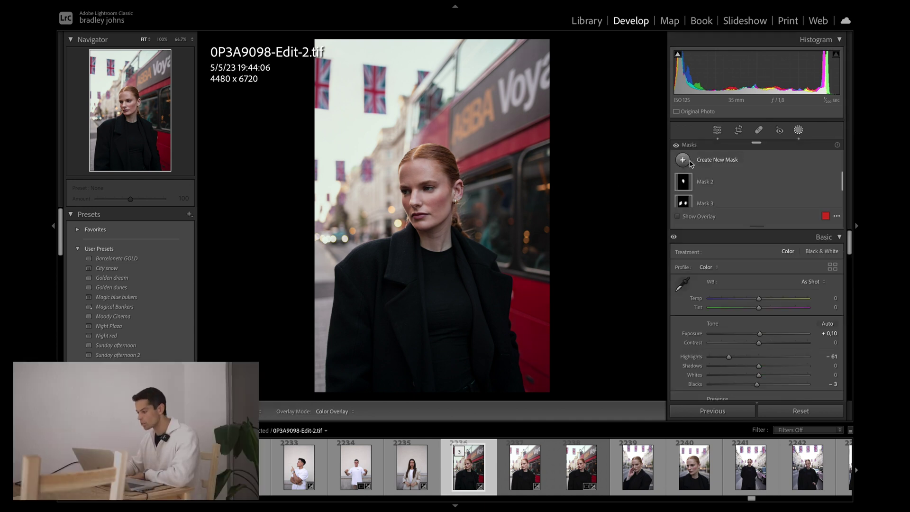
click(682, 160)
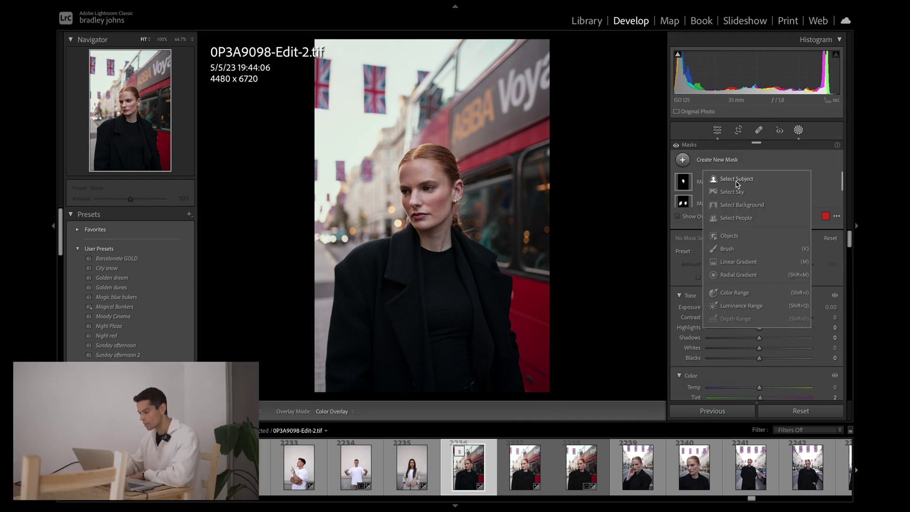
click(722, 218)
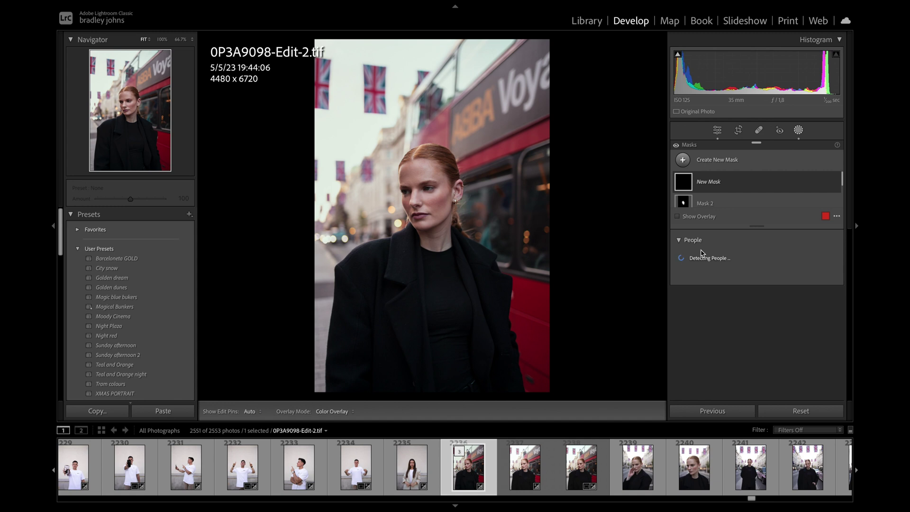
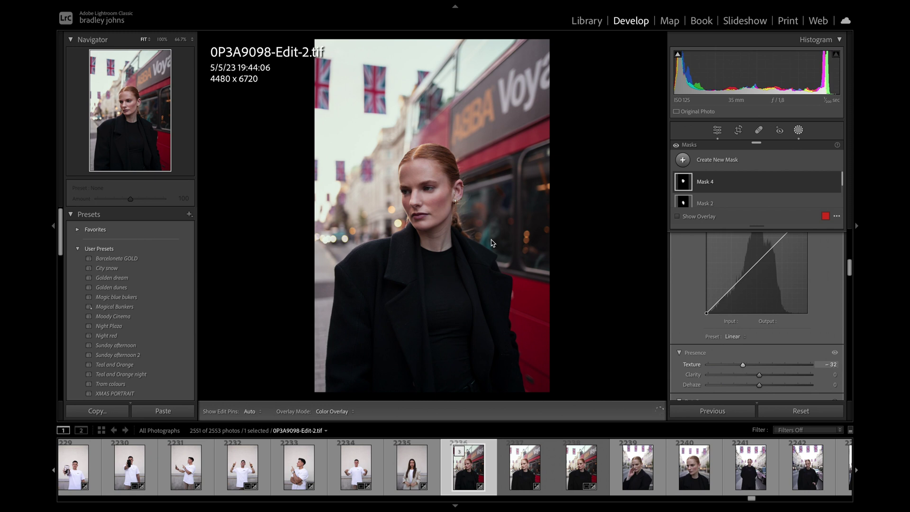
click(799, 132)
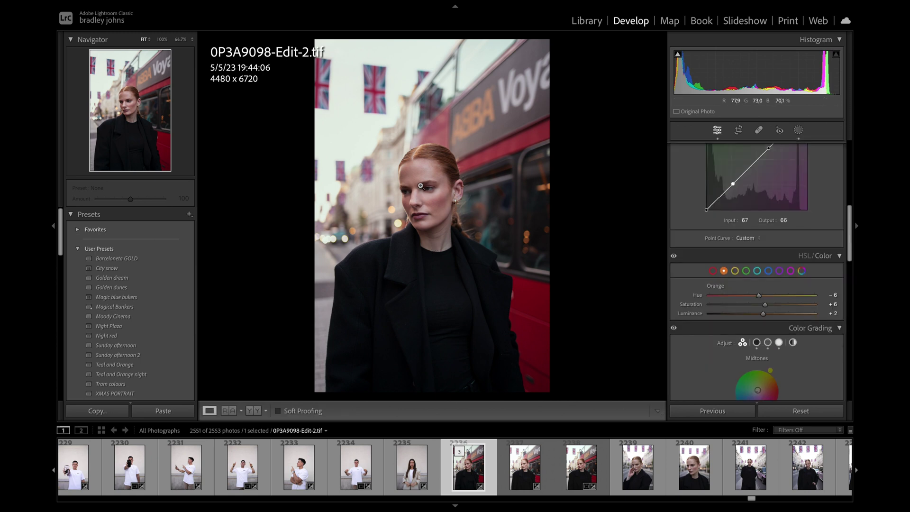
Paint a new size 20 brush mask around the woman's eyes and raise its exposure to 0.31.
click(474, 190)
key(ctrl+equal)
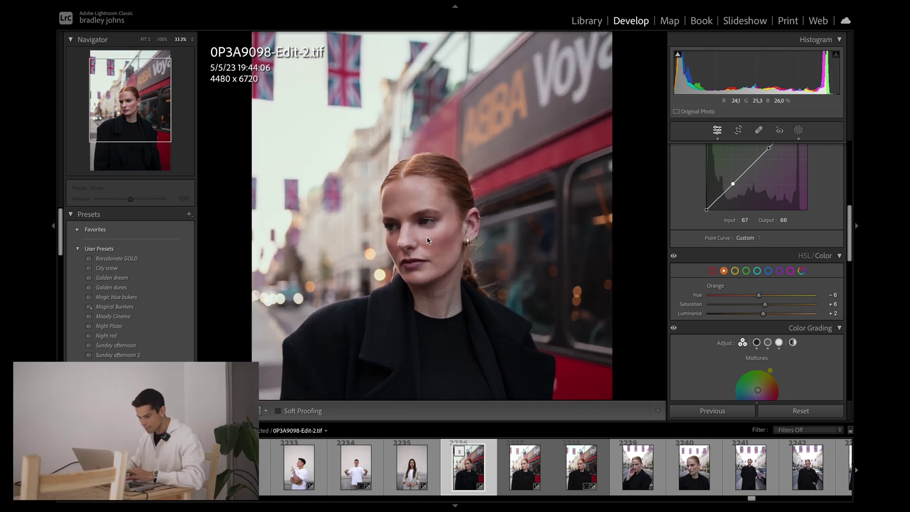
key(ctrl+equal)
key(ctrl+equal)
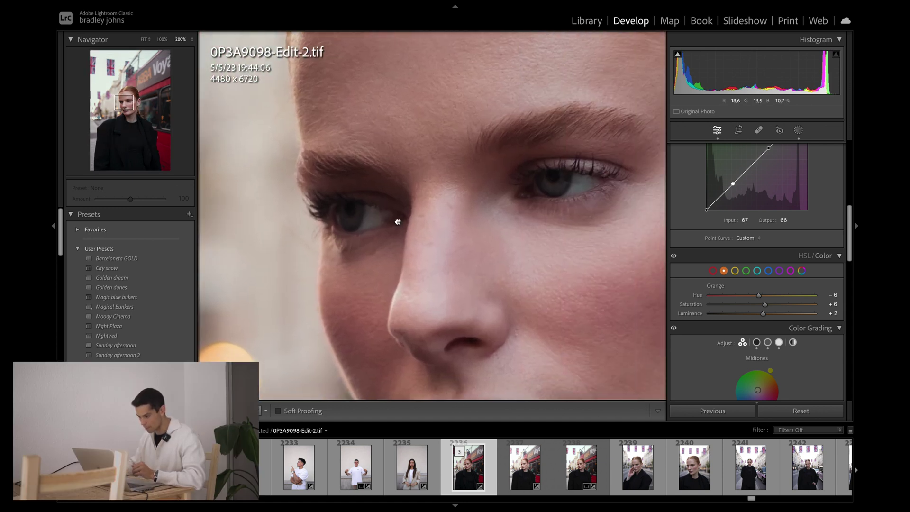
click(804, 135)
click(683, 160)
click(727, 233)
scroll(504, 179, up, 3)
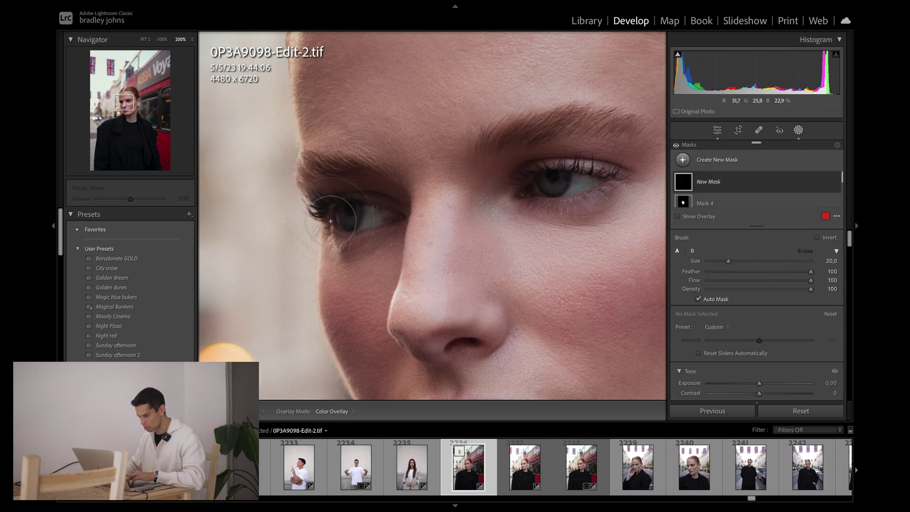
click(346, 178)
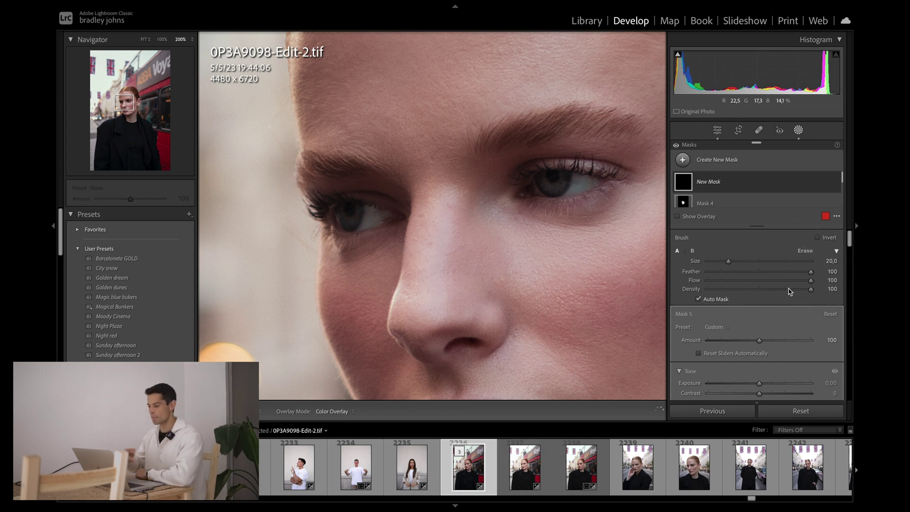
scroll(805, 285, down, 1)
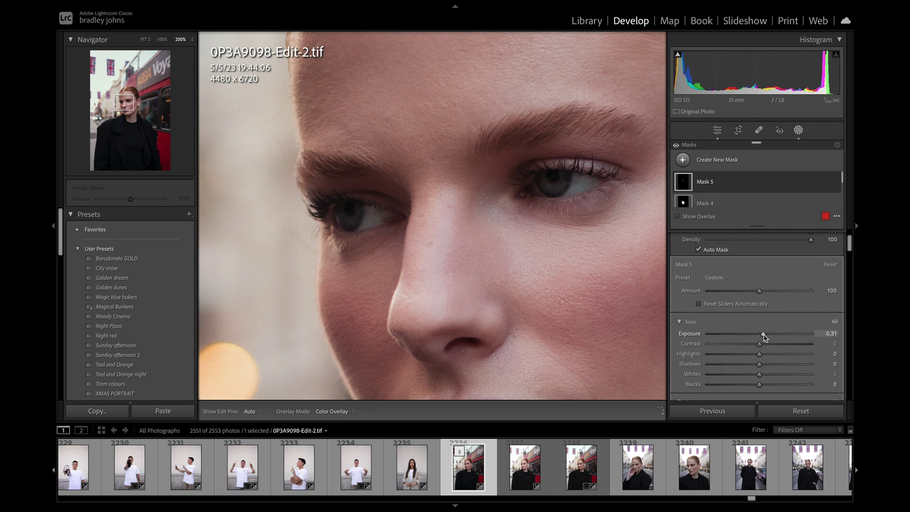
click(703, 168)
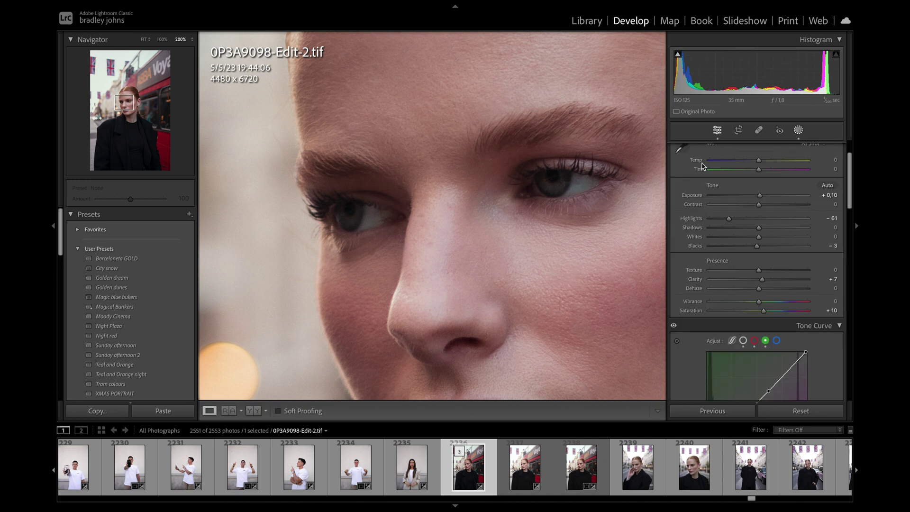
Paint a new size 4 brush mask over the iris of the woman's eye and raise its exposure to 0.59.
click(683, 160)
click(714, 236)
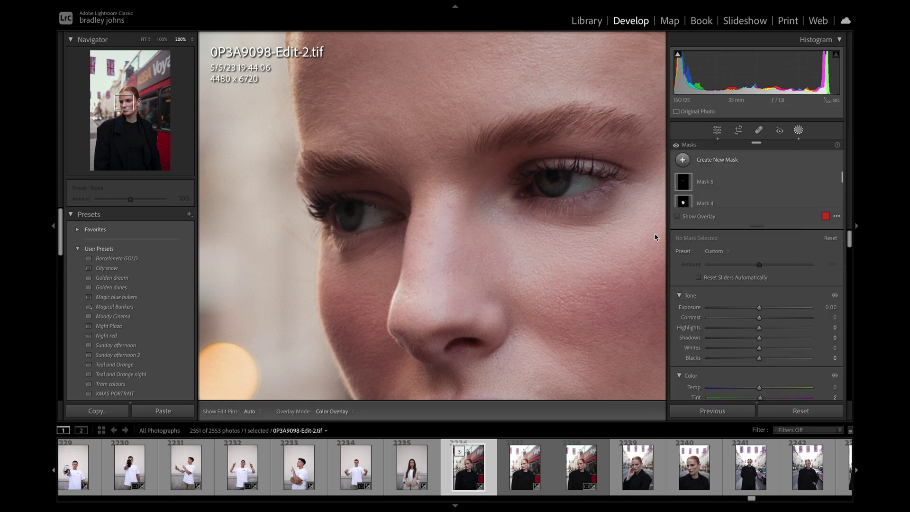
scroll(548, 180, down, 8)
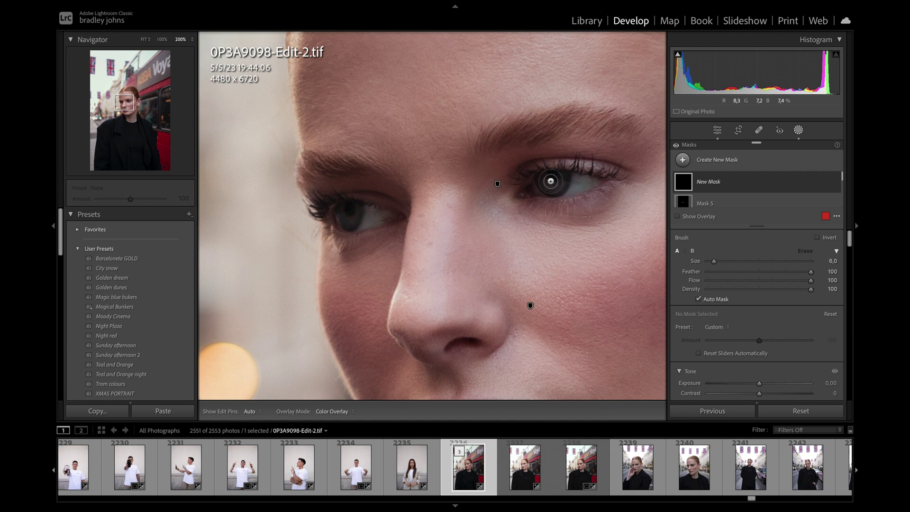
scroll(545, 197, up, 1)
drag(543, 183, 552, 184)
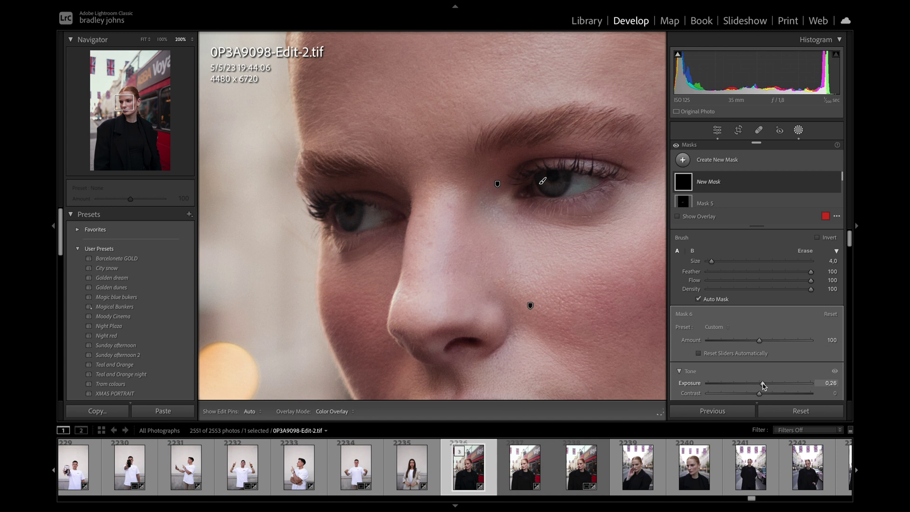
drag(766, 386, 767, 387)
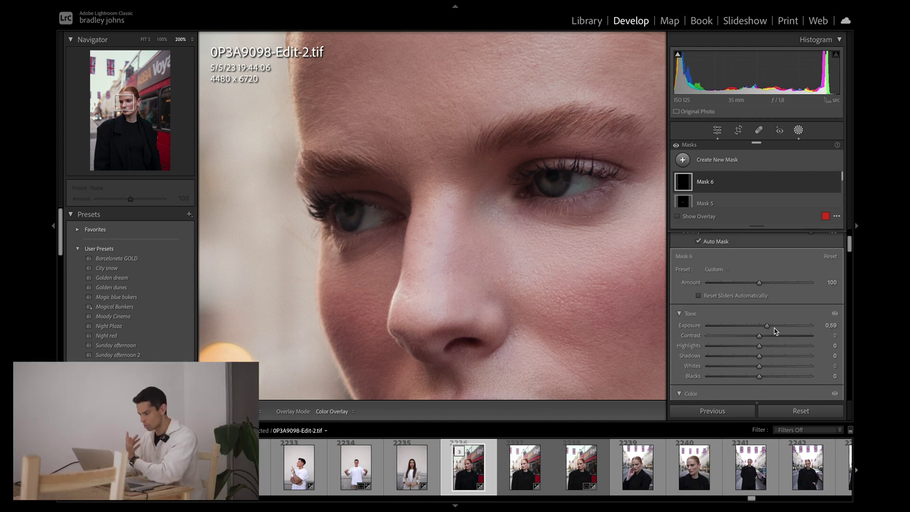
Raise the saturation of the iris mask slightly and go through its curve and presence settings.
scroll(768, 369, down, 3)
scroll(769, 360, down, 3)
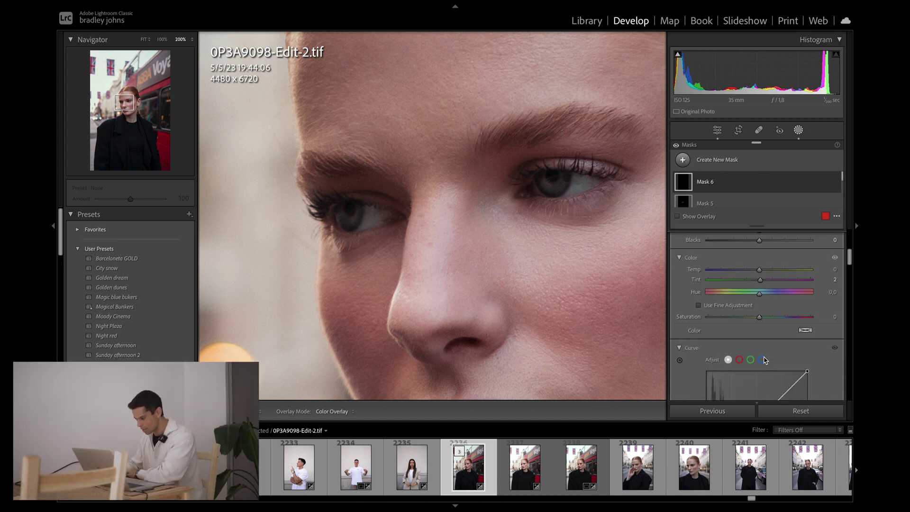
drag(759, 317, 768, 322)
scroll(760, 344, down, 3)
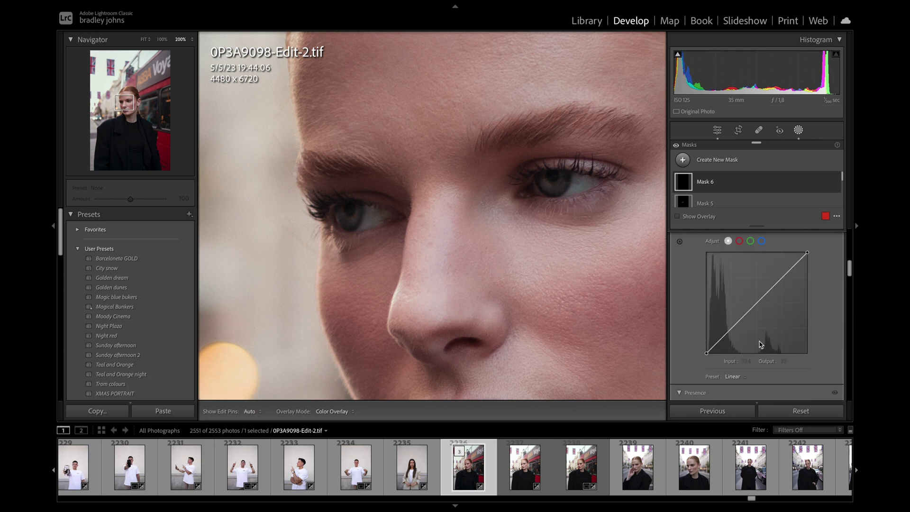
scroll(756, 337, down, 3)
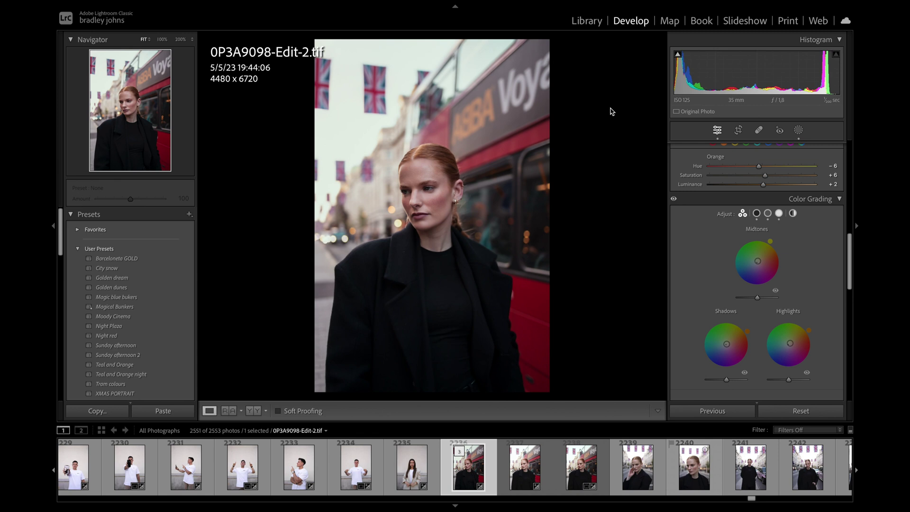
Compare the graded portrait side by side with its before state and with the original 0P3A9098.CR3 version.
key(y)
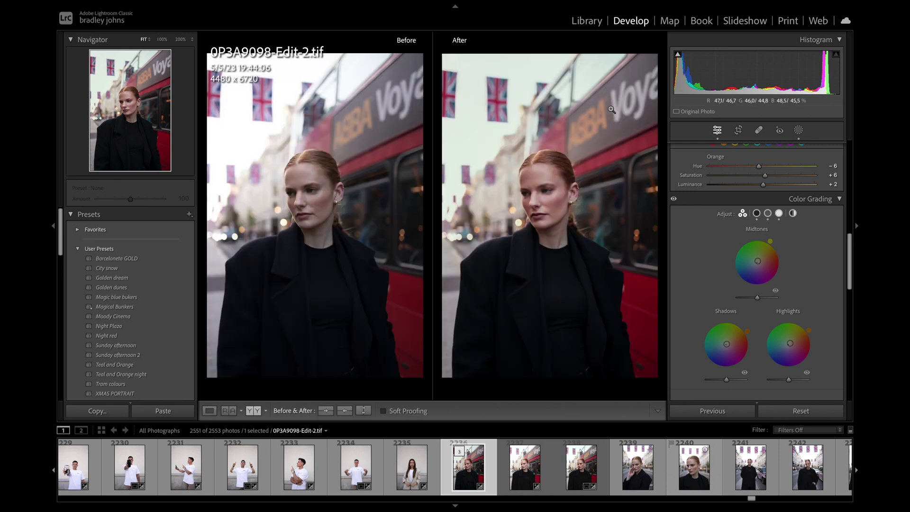
key(y)
key(Right)
key(Right)
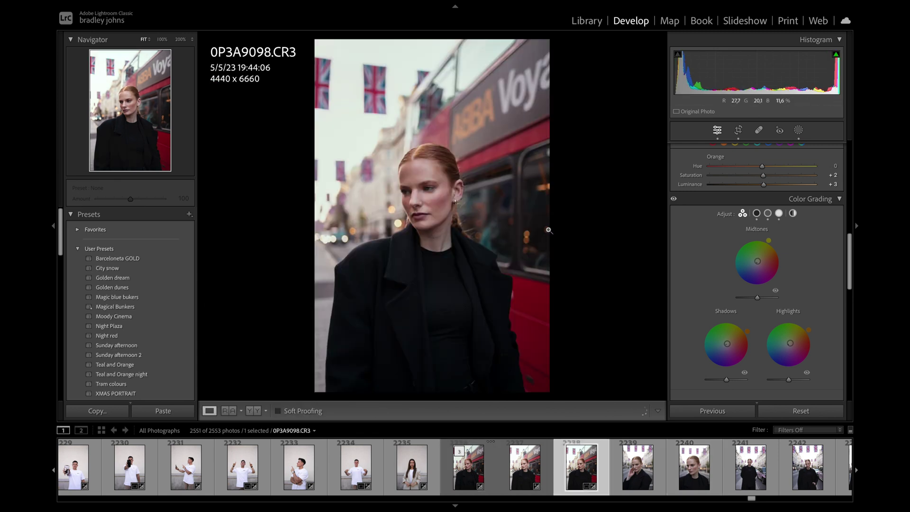
click(472, 468)
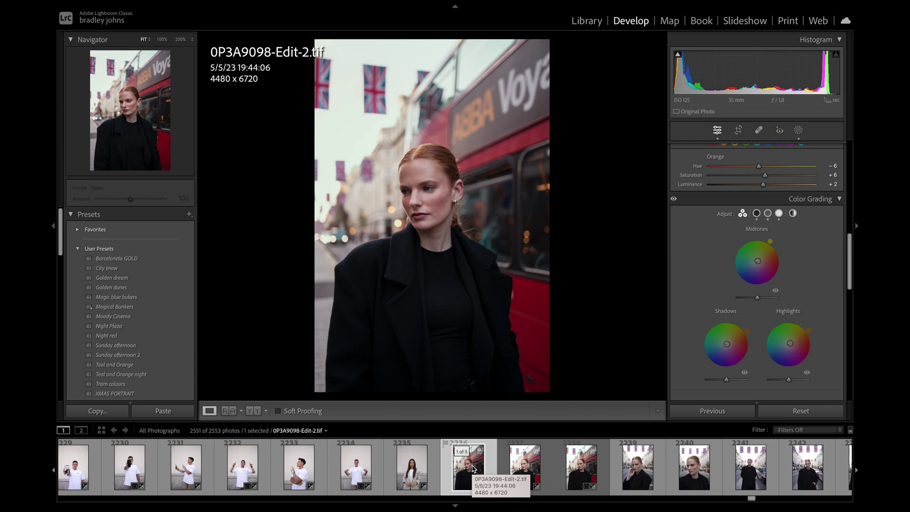
key(y)
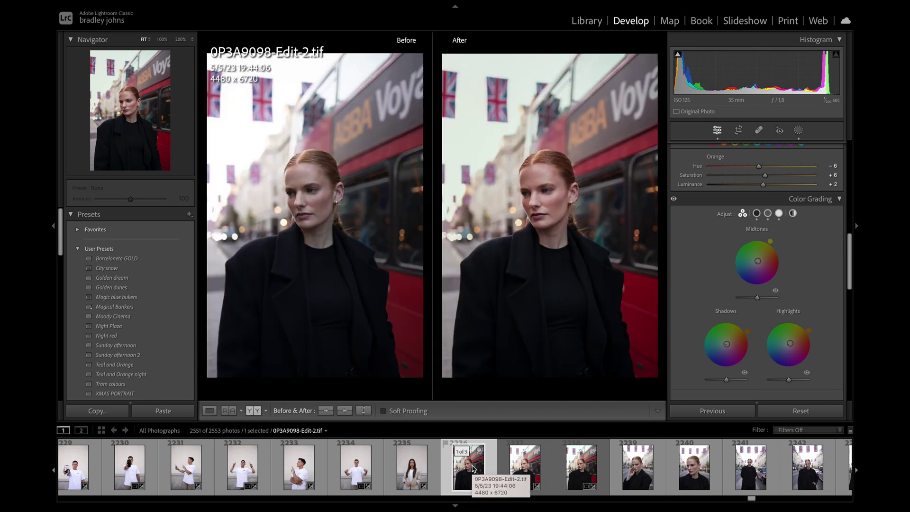